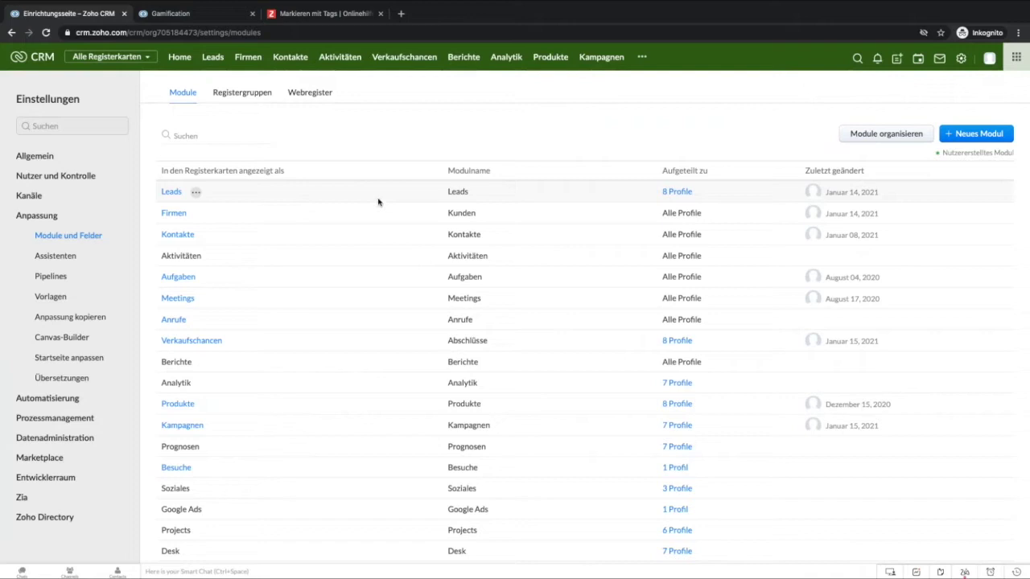
Open the Firmen module's settings, view its Standard layout and return to the layout list.
{"action": "left_click", "coordinate": [196, 192]}
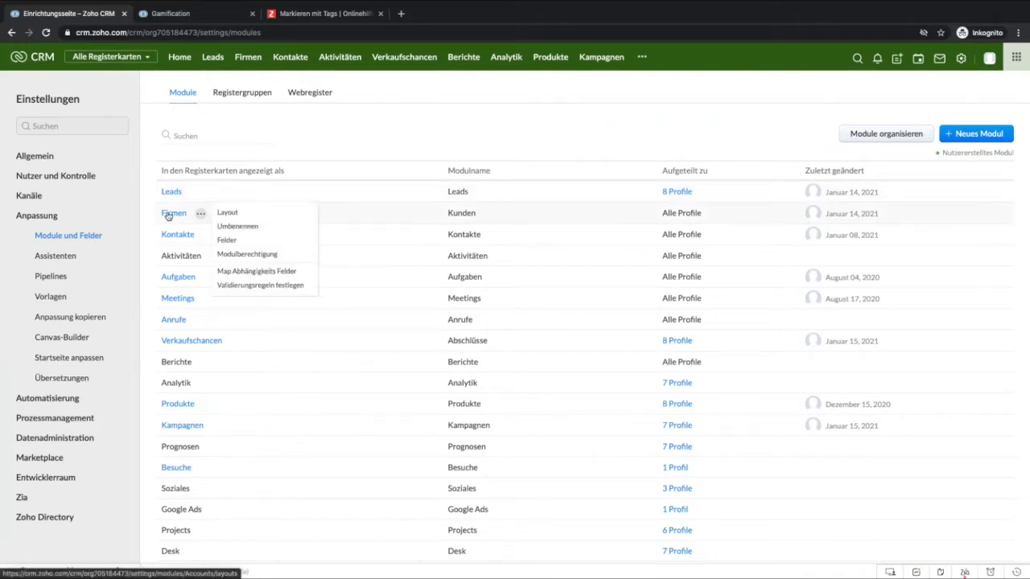
{"action": "left_click", "coordinate": [168, 216]}
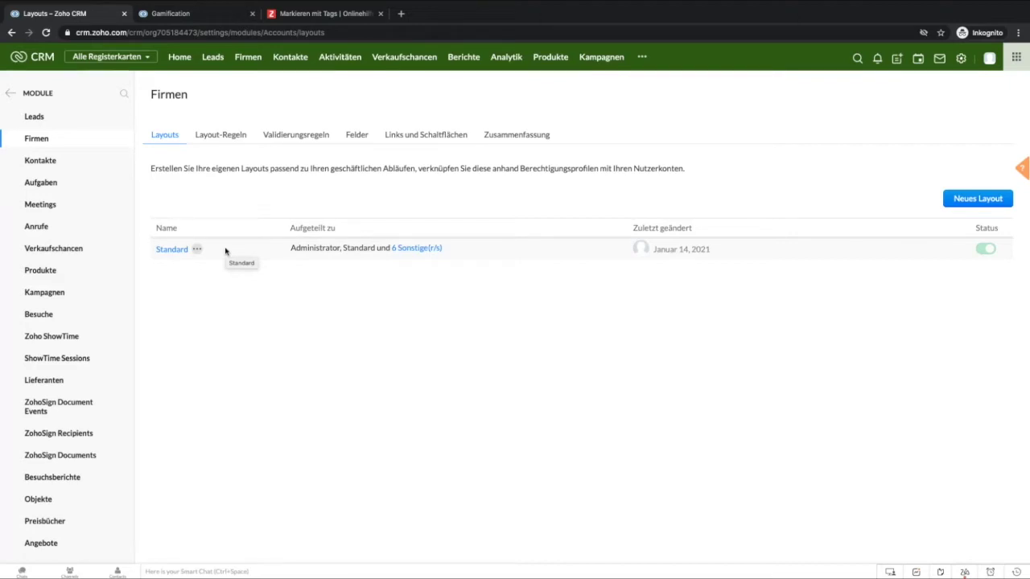
{"action": "left_click", "coordinate": [180, 252]}
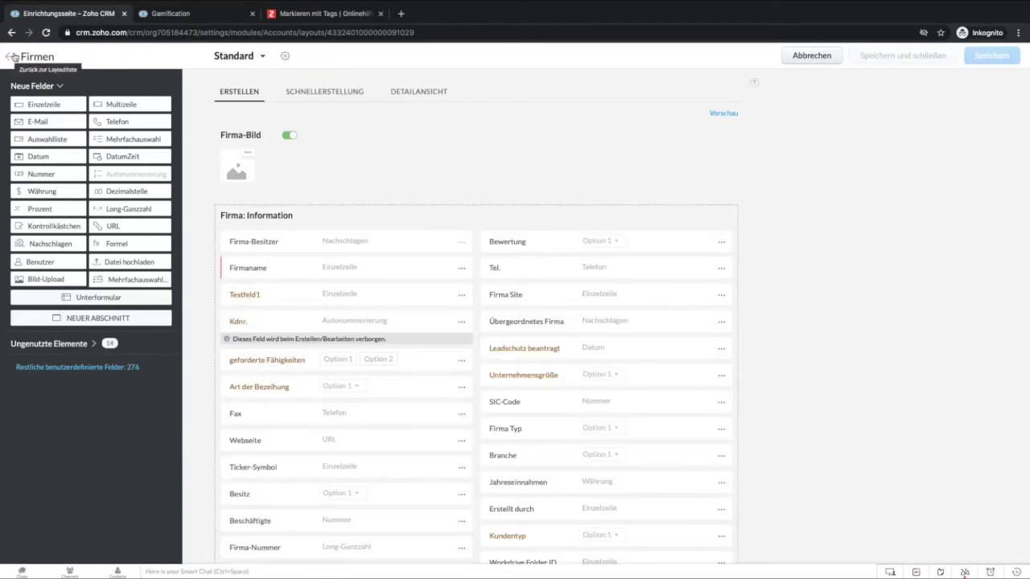
{"action": "left_click", "coordinate": [12, 58]}
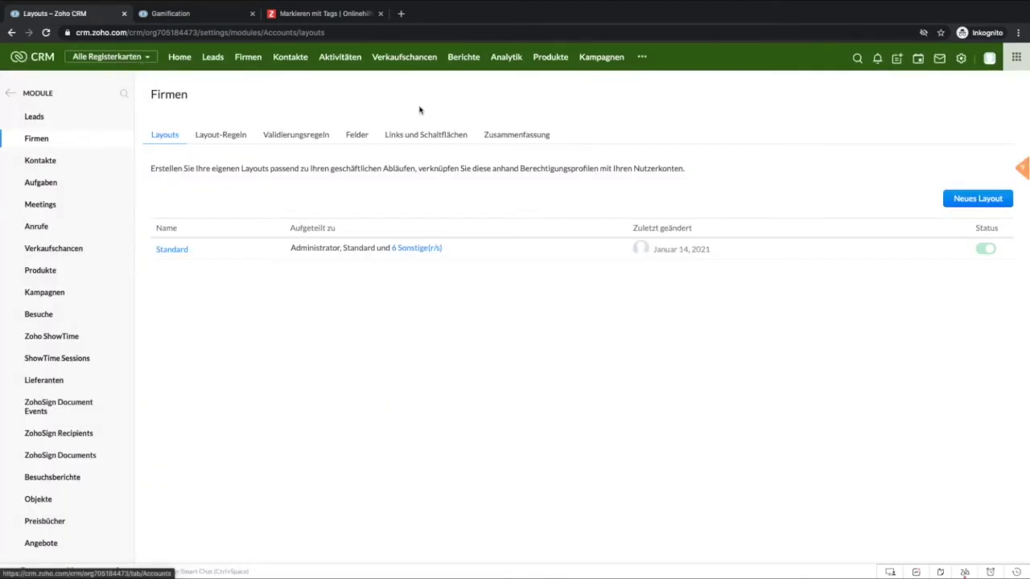
Create a new layout for the Firmen module and name it "Hardware Layout".
{"action": "left_click", "coordinate": [989, 199]}
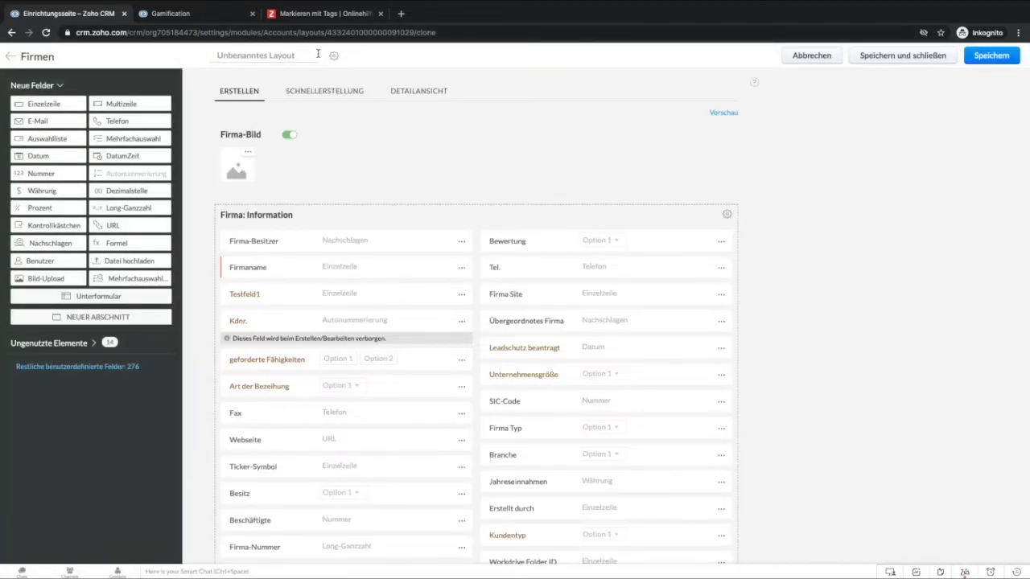
{"action": "left_click", "coordinate": [283, 58]}
{"action": "type", "text": "Hardware Layout"}
Remove the fields Testfeld1, geforderte Fähigkeiten and Leadschutz beantragt from the Firma: Information section of the new layout.
{"action": "left_click", "coordinate": [461, 294]}
{"action": "left_click", "coordinate": [434, 384]}
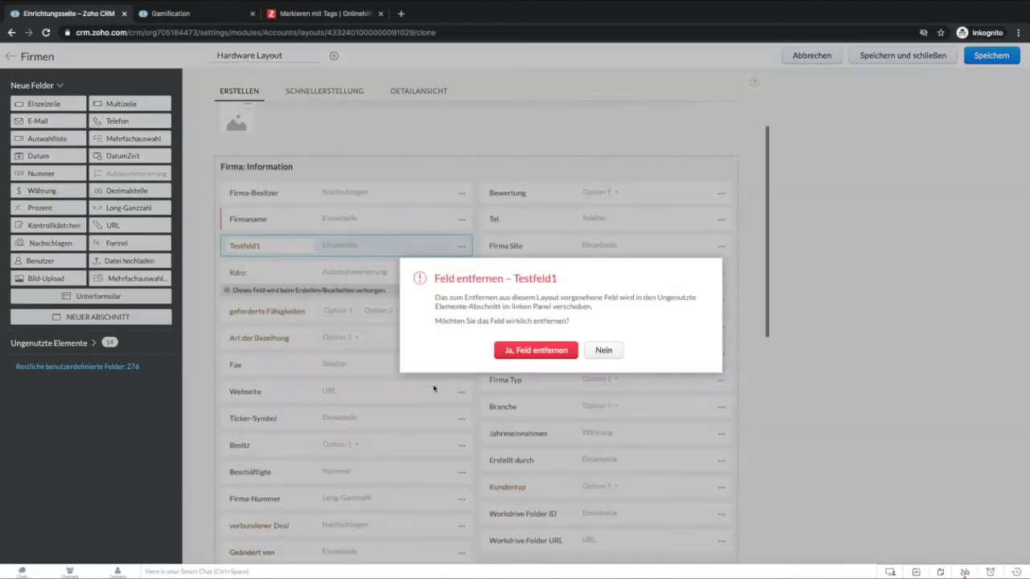
{"action": "left_click", "coordinate": [563, 352]}
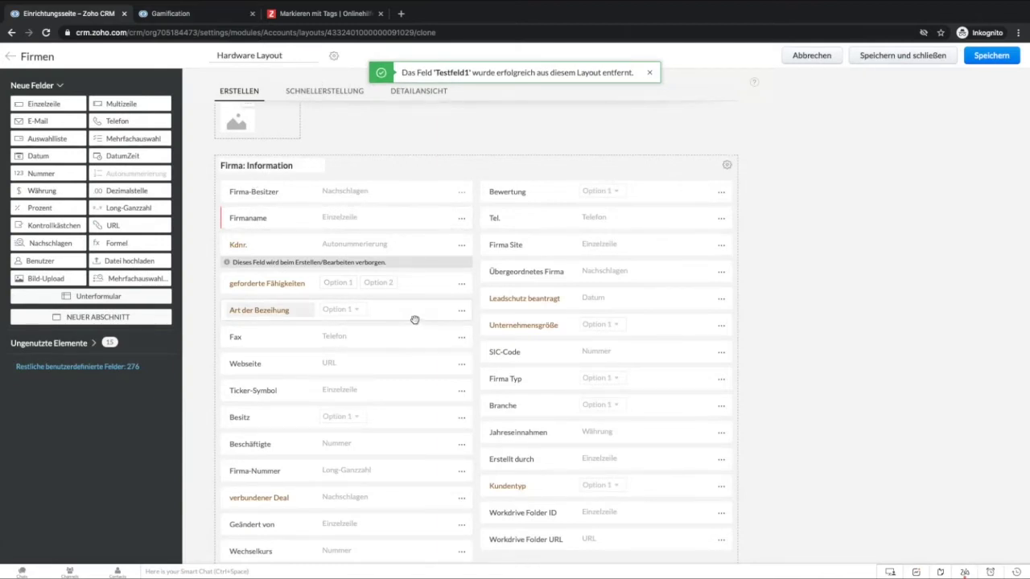
{"action": "left_click", "coordinate": [465, 282]}
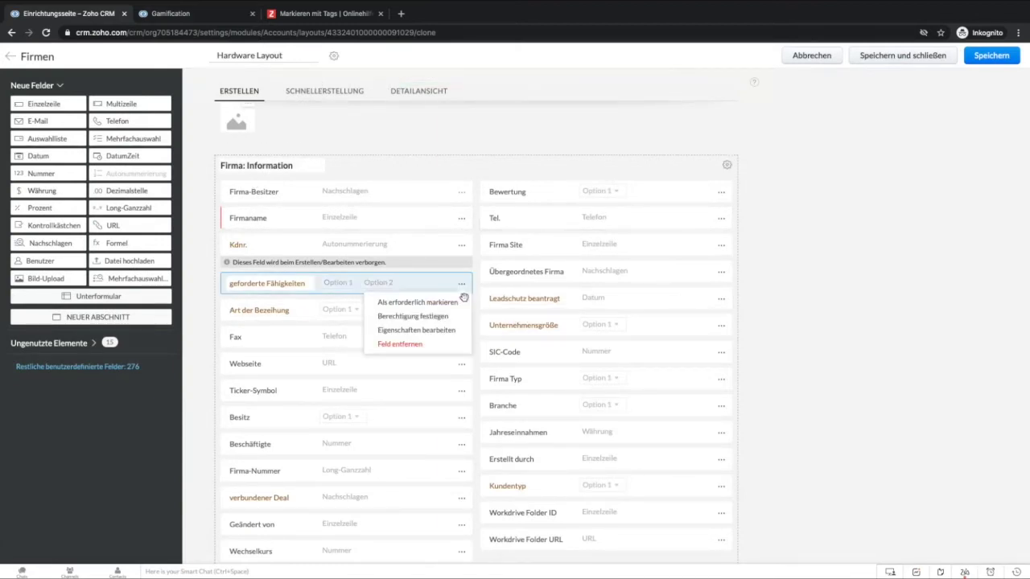
{"action": "left_click", "coordinate": [439, 348]}
{"action": "left_click", "coordinate": [539, 349]}
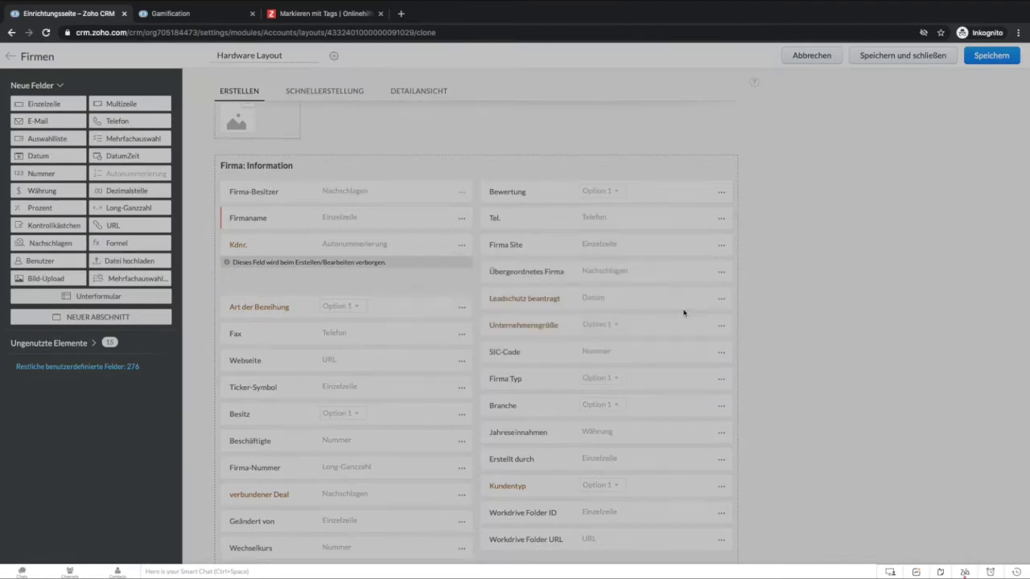
{"action": "left_click", "coordinate": [721, 299]}
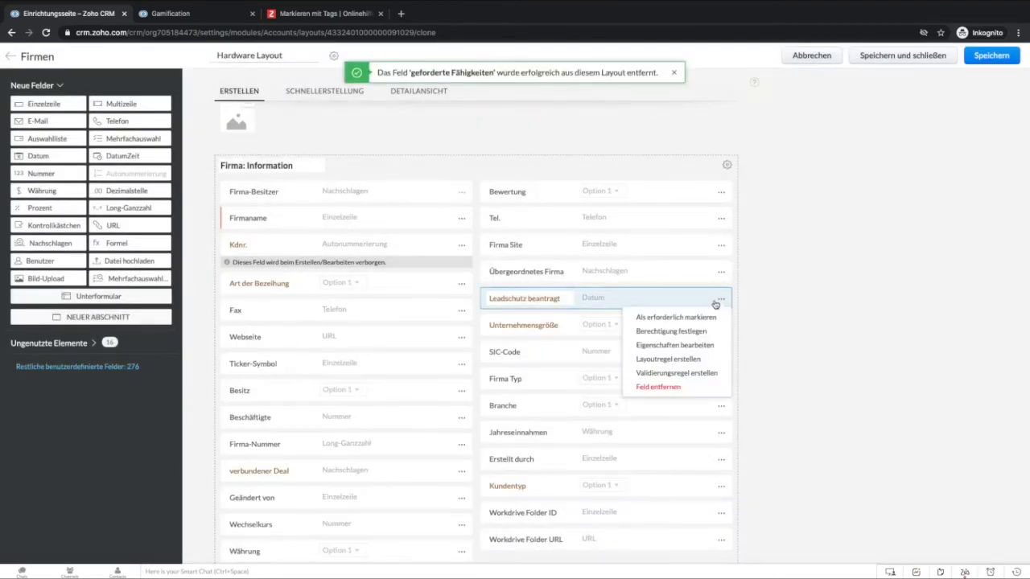
{"action": "left_click", "coordinate": [669, 386]}
{"action": "left_click", "coordinate": [537, 350]}
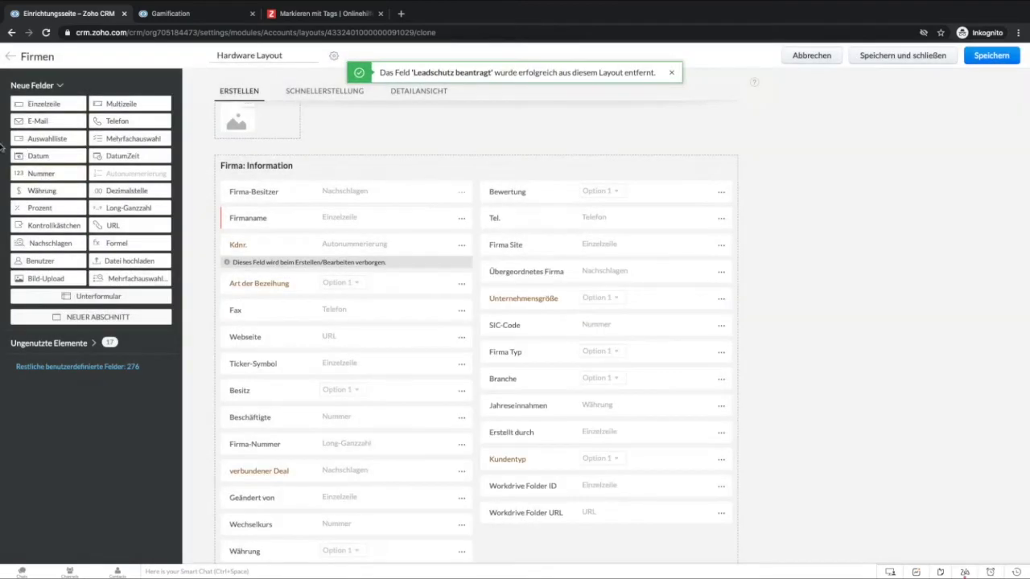
Add a checkbox field named "Bestehende Hardware vorhanden" below Kdnr. in the Firma: Information section.
{"action": "left_click_drag", "start_coordinate": [49, 225], "coordinate": [293, 272]}
{"action": "type", "text": "Bestehe"}
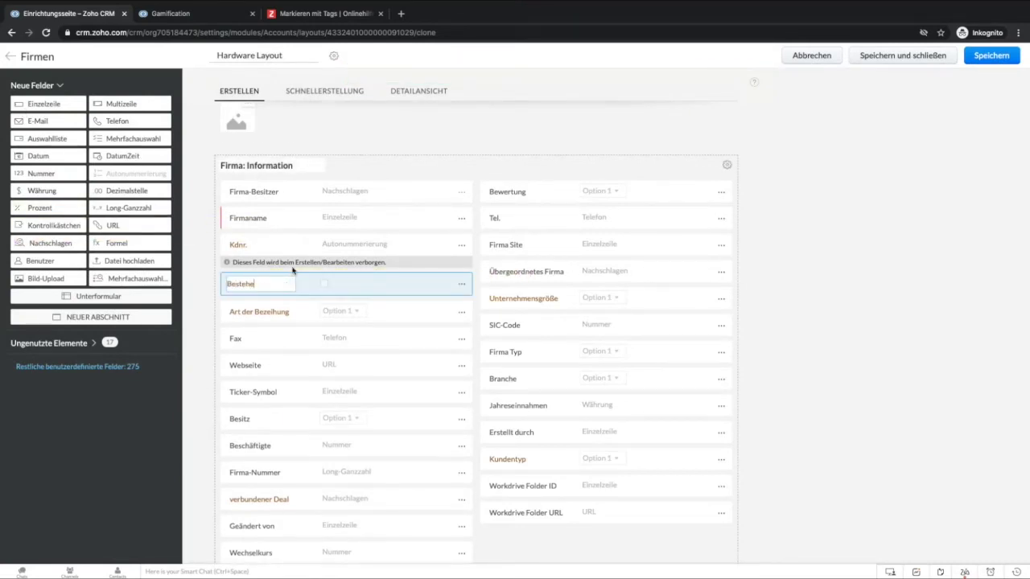
{"action": "type", "text": "ndes Hardware vorhanden"}
{"action": "left_click", "coordinate": [844, 153]}
Save the Hardware Layout with permission for the Administrator and Sales Manger profiles, and return to the layout list.
{"action": "left_click", "coordinate": [995, 55]}
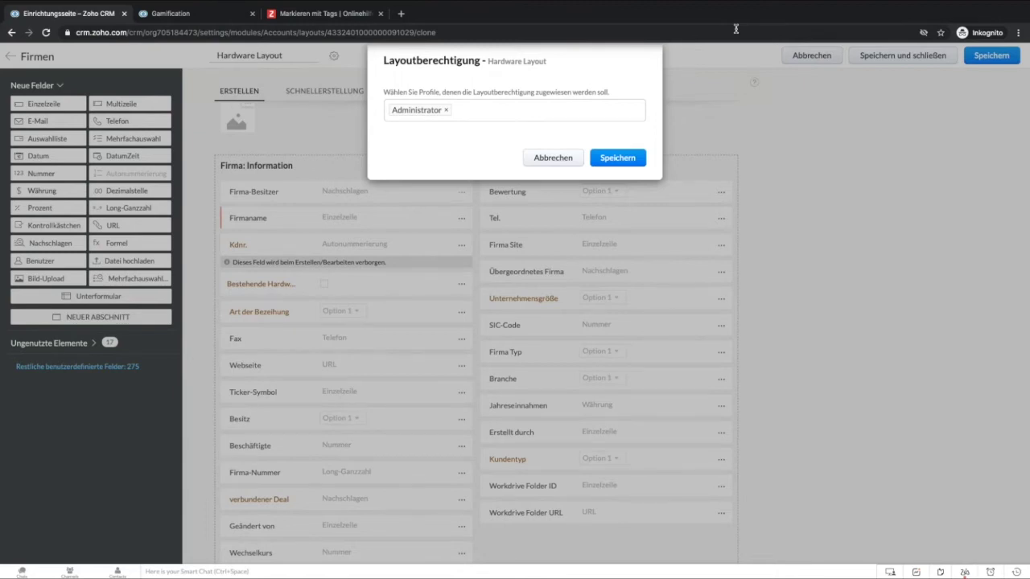
{"action": "left_click", "coordinate": [504, 114]}
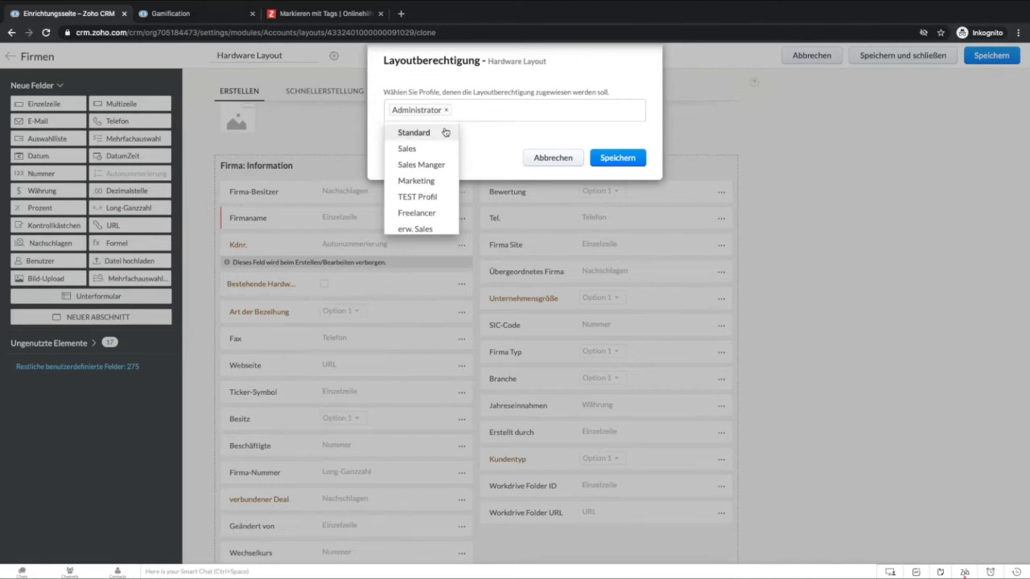
{"action": "left_click", "coordinate": [421, 165]}
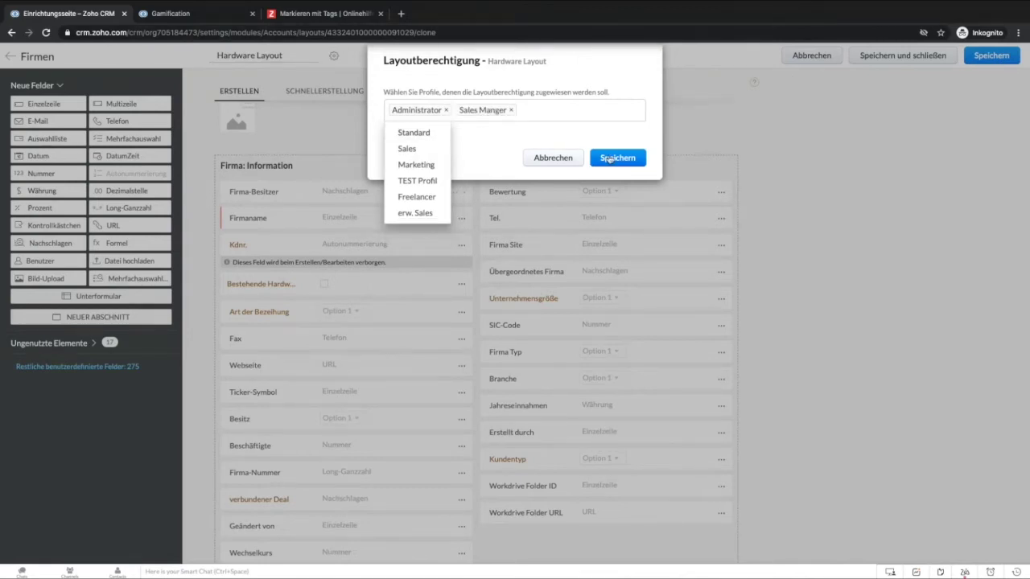
{"action": "left_click", "coordinate": [606, 158]}
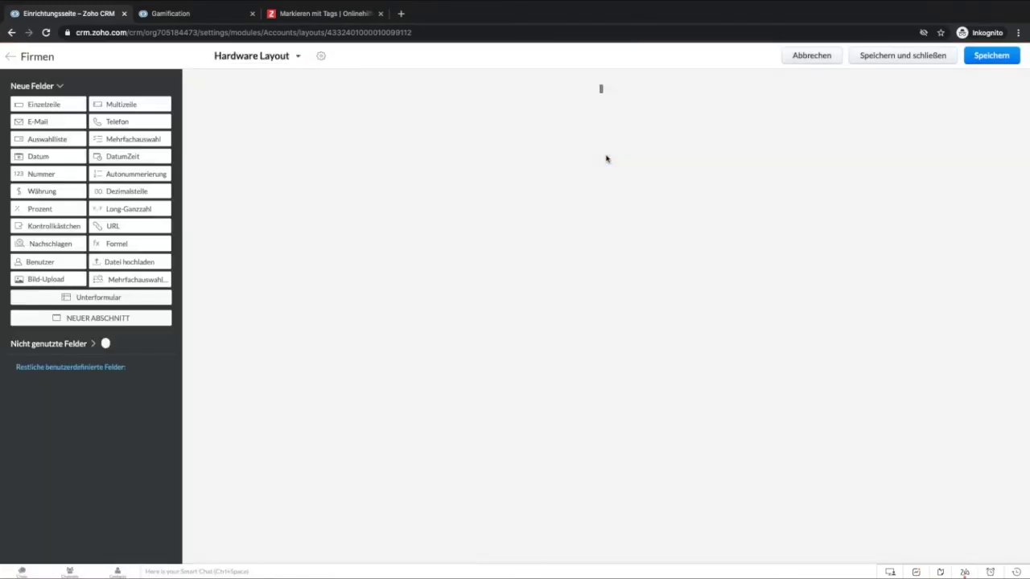
{"action": "left_click", "coordinate": [27, 54]}
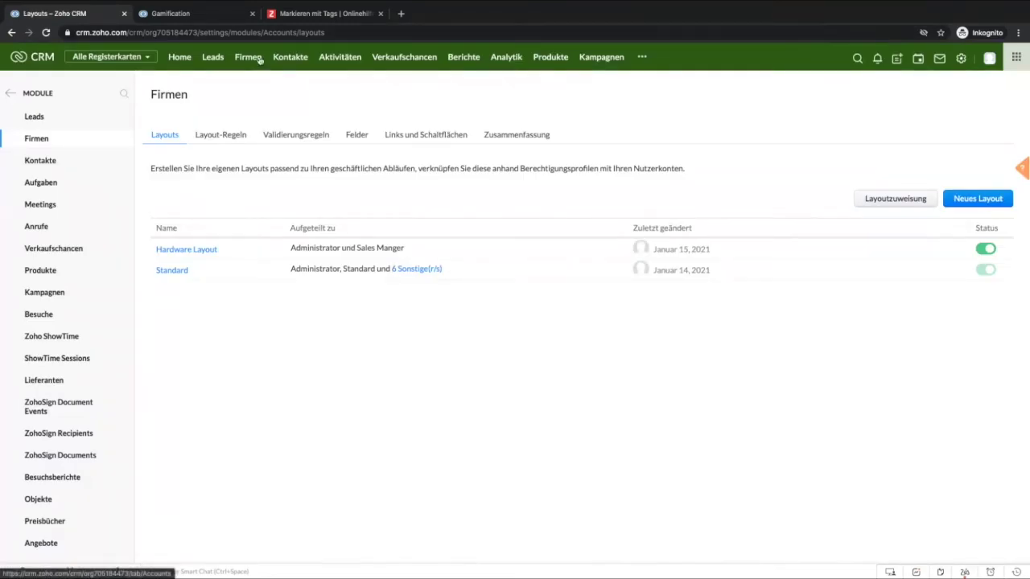
Start a new Firma record, switch it to the Hardware Layout and tick Bestehende Hardware vorhanden.
{"action": "left_click", "coordinate": [249, 57]}
{"action": "left_click", "coordinate": [842, 83]}
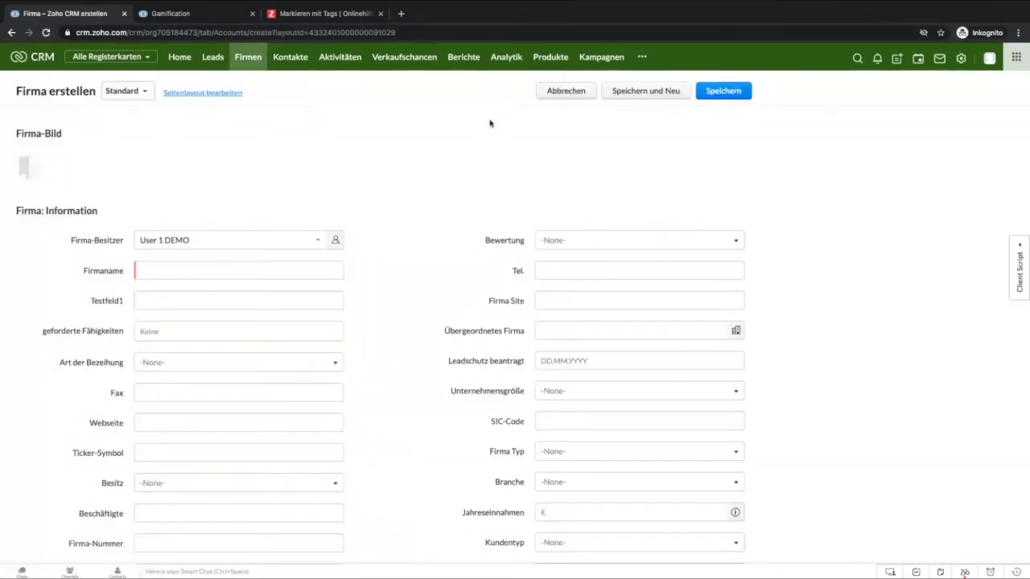
{"action": "left_click", "coordinate": [148, 98]}
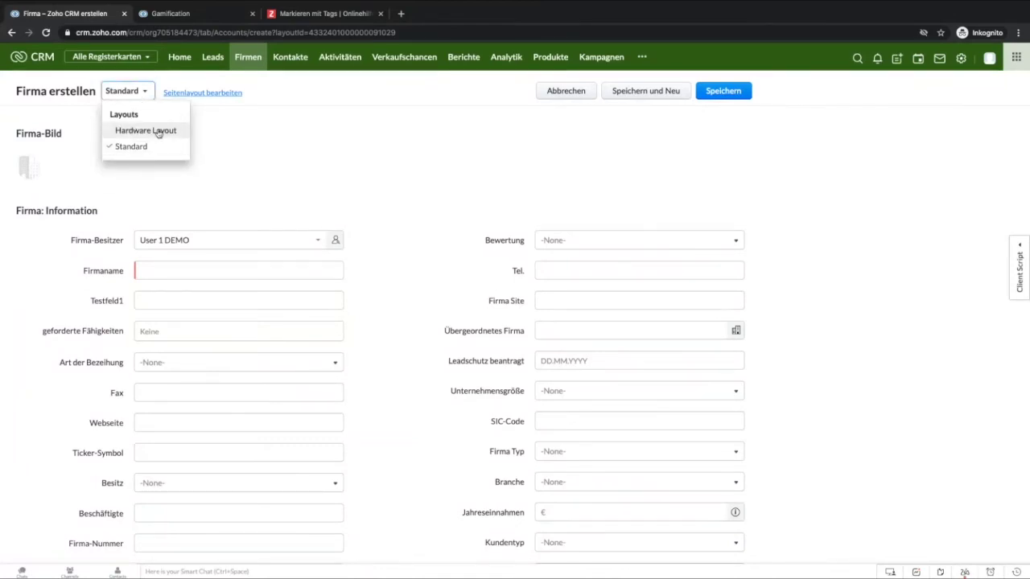
{"action": "left_click", "coordinate": [158, 132]}
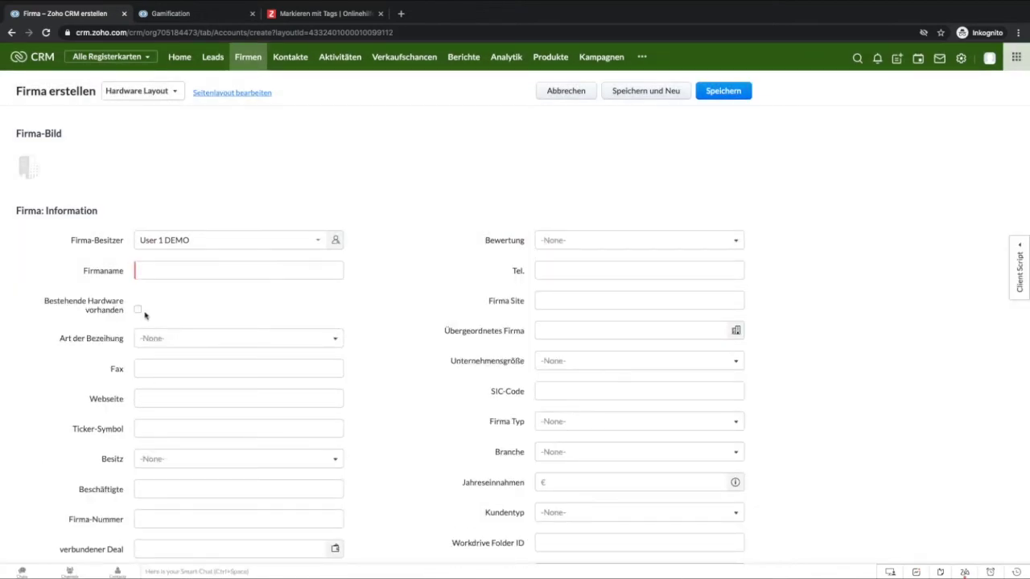
{"action": "left_click", "coordinate": [139, 310]}
Filter the Firmen list to records whose Layout is Hardware Layout, and clear the filter again.
{"action": "left_click", "coordinate": [266, 63]}
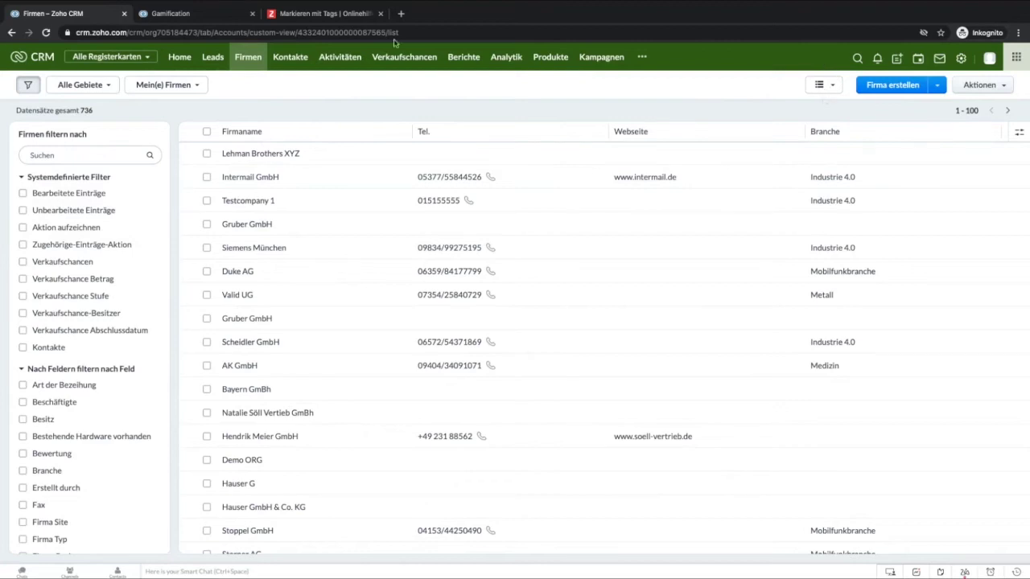
{"action": "left_click", "coordinate": [109, 153]}
{"action": "type", "text": "la"}
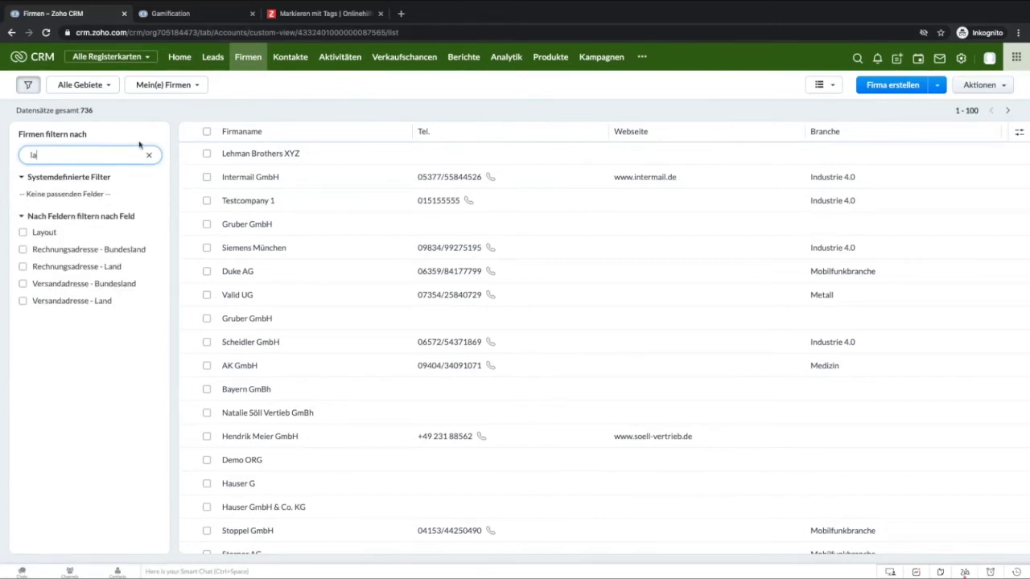
{"action": "left_click", "coordinate": [37, 232]}
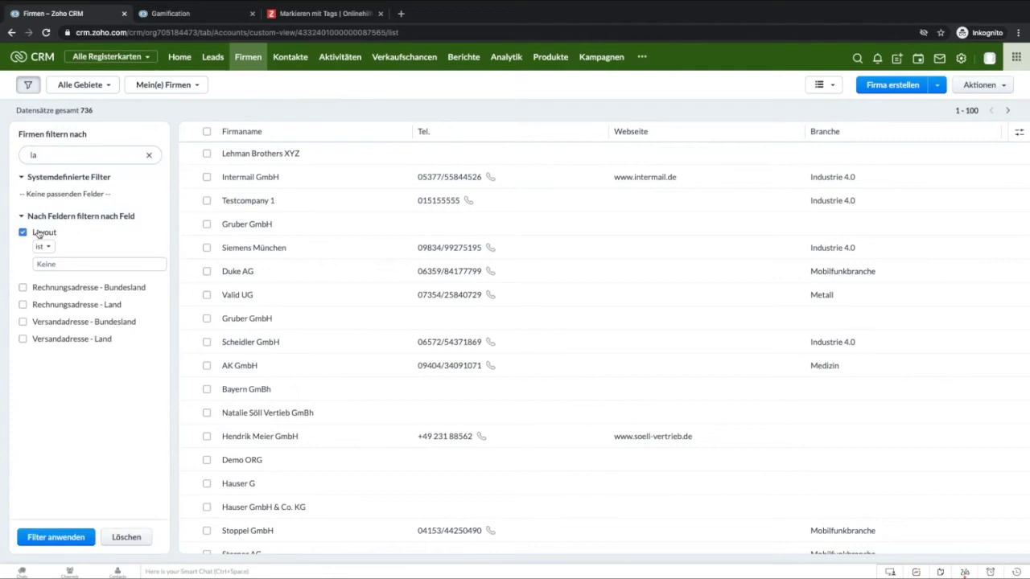
{"action": "left_click", "coordinate": [59, 263]}
{"action": "left_click", "coordinate": [80, 298]}
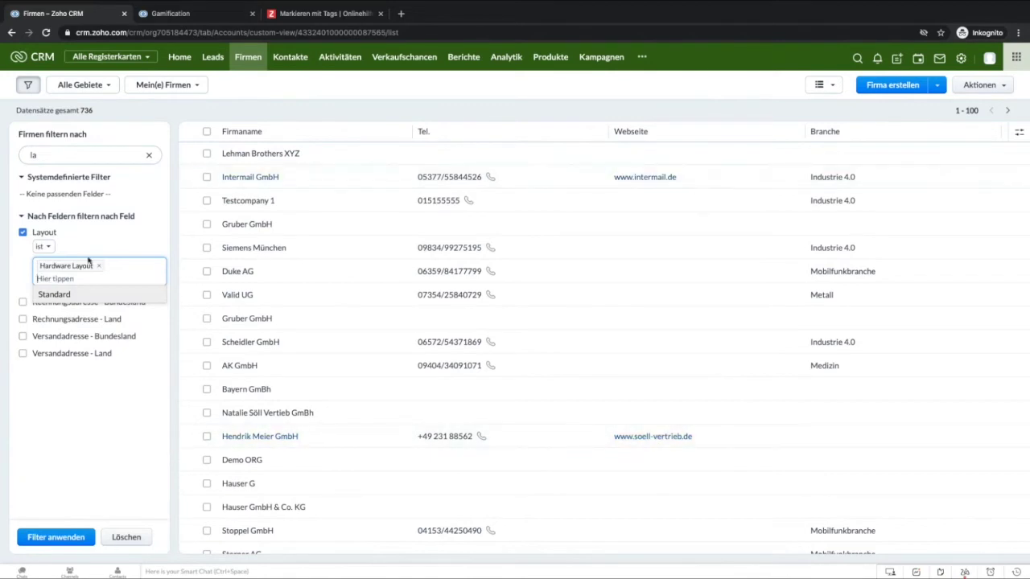
{"action": "left_click", "coordinate": [74, 537]}
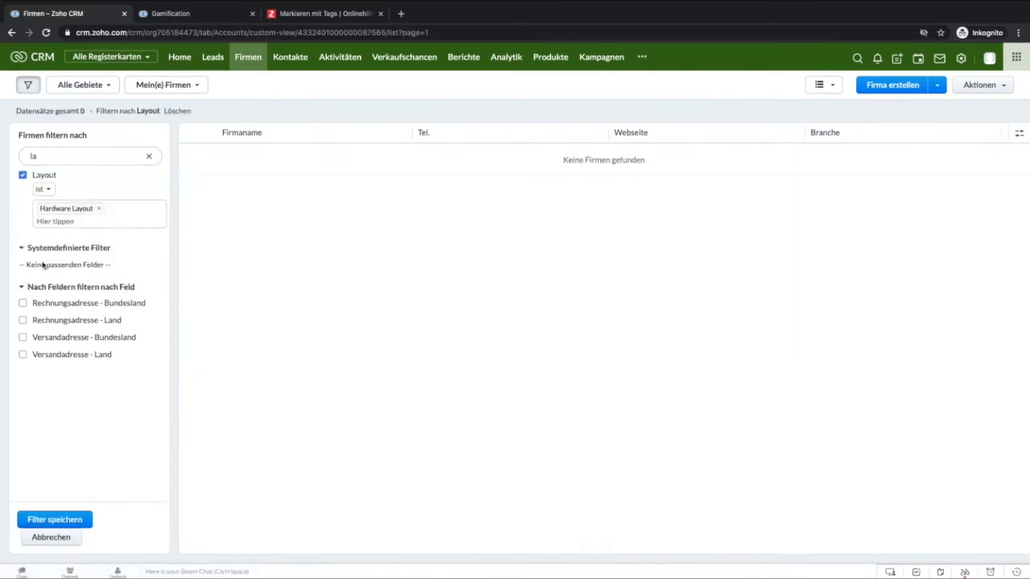
{"action": "left_click", "coordinate": [23, 176]}
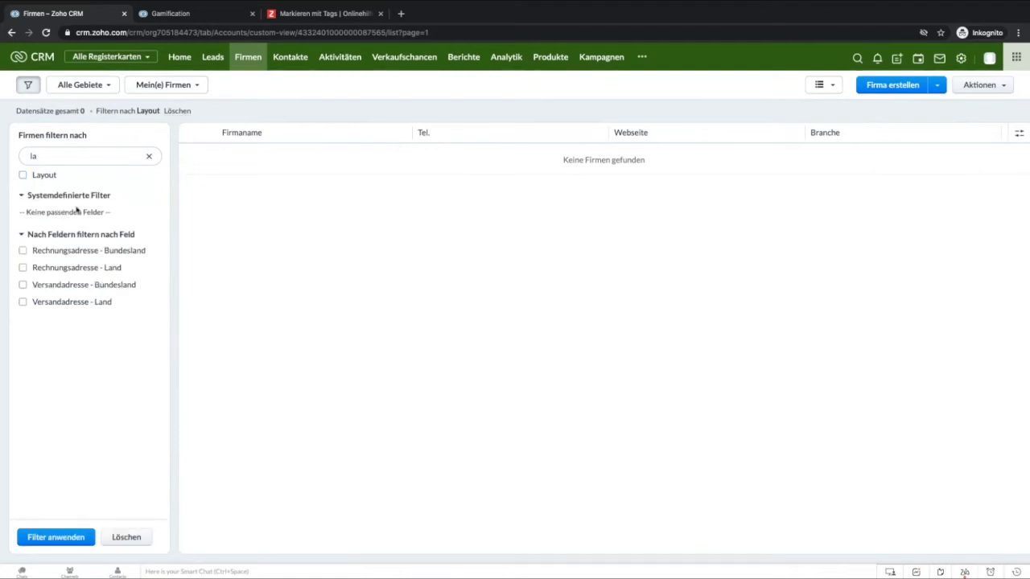
{"action": "left_click", "coordinate": [124, 538]}
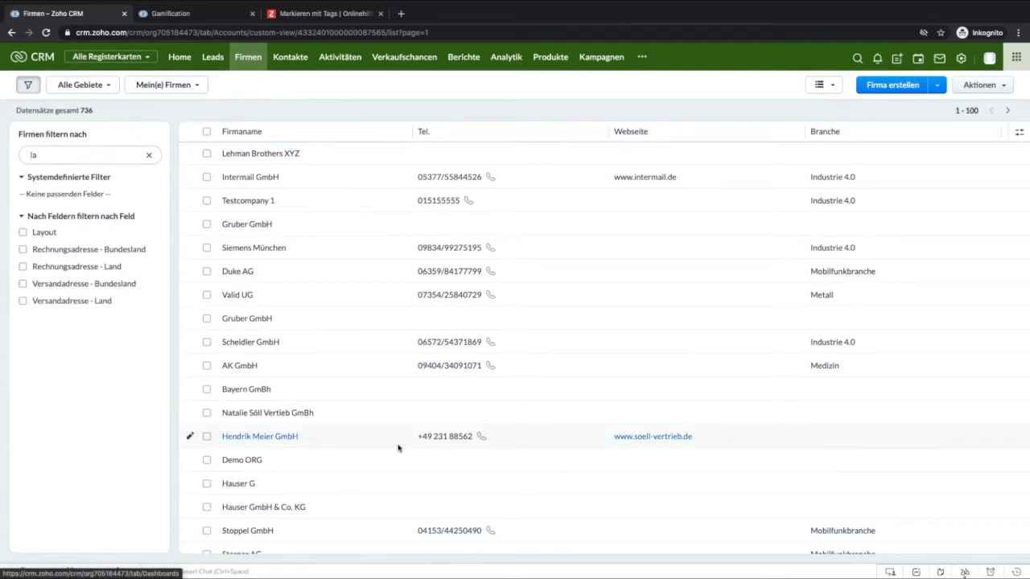
{"action": "mouse_move", "coordinate": [421, 563]}
{"action": "left_click", "coordinate": [497, 559]}
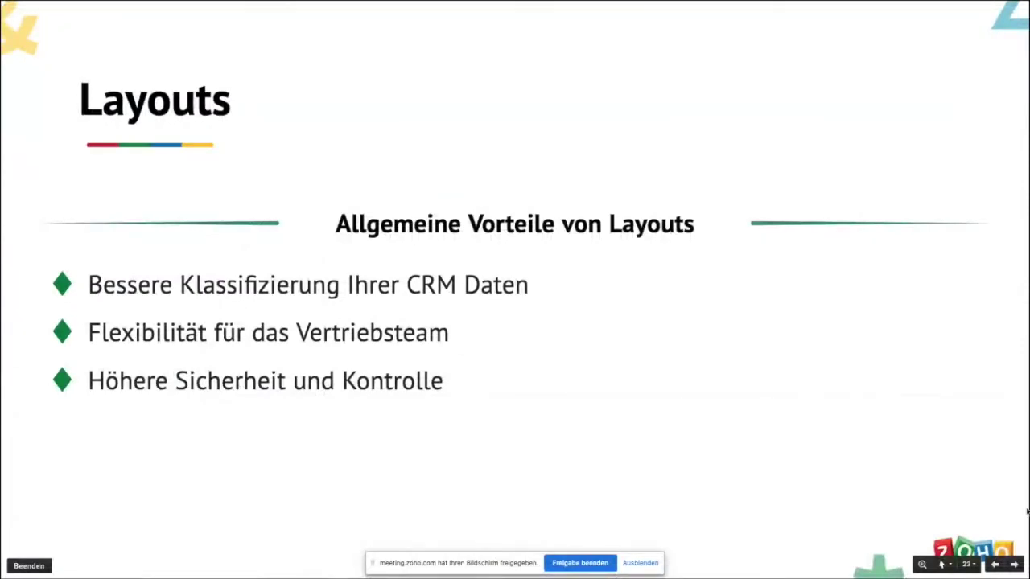
{"action": "left_click", "coordinate": [1016, 565]}
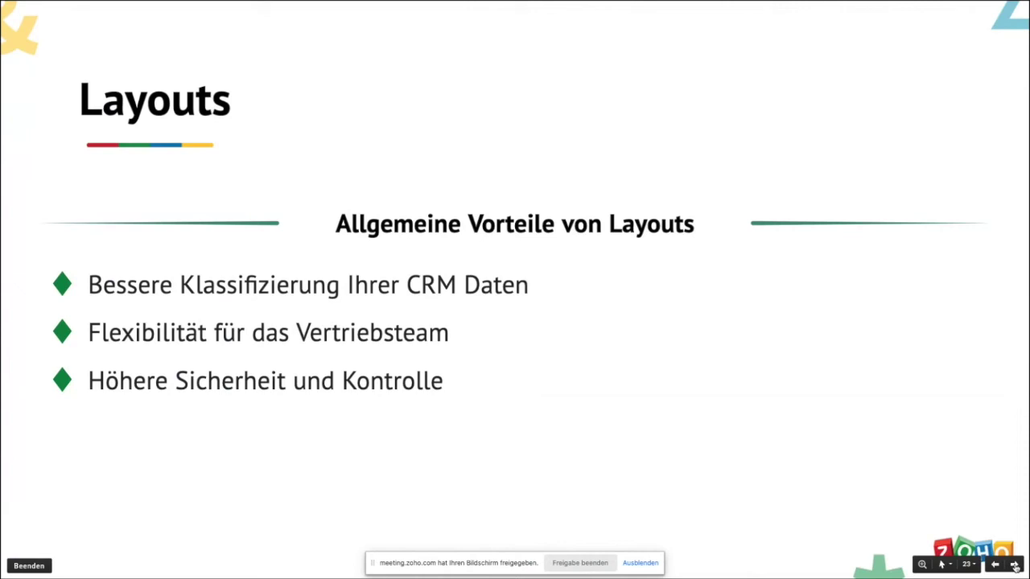
{"action": "left_click", "coordinate": [1015, 565]}
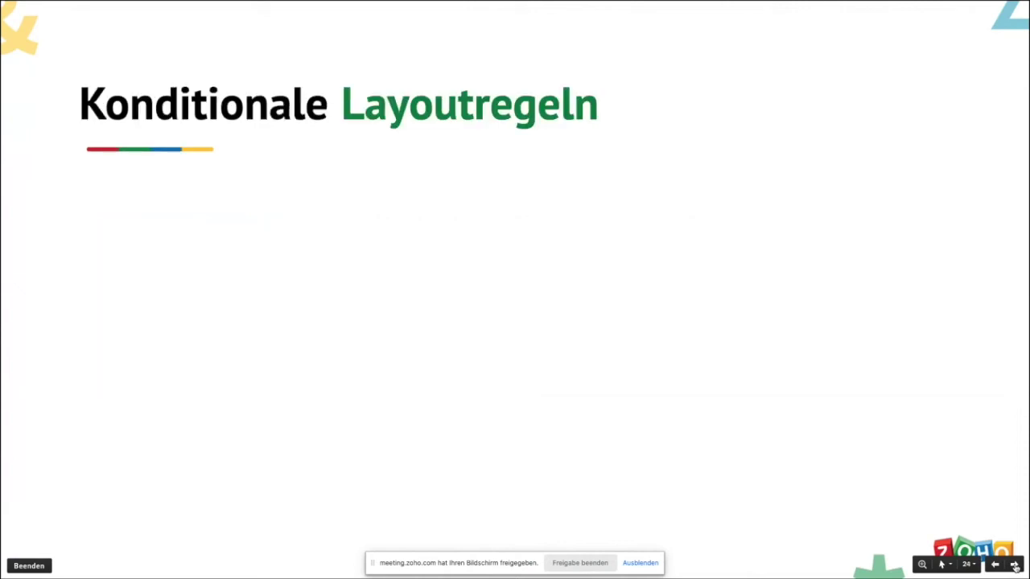
{"action": "left_click", "coordinate": [1015, 565]}
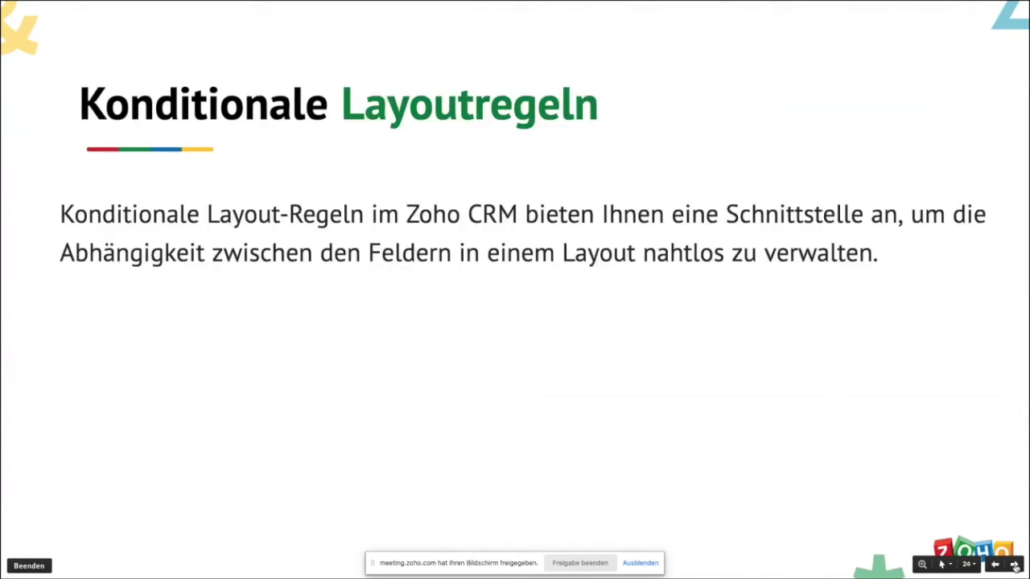
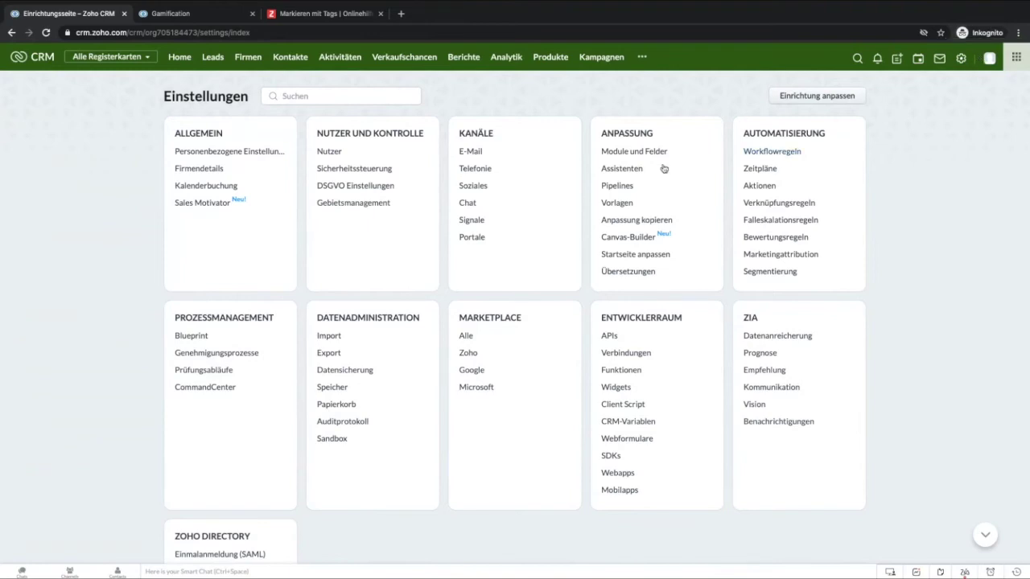
Open the Hardware Layout of the Firmen module from the Module und Felder settings.
{"action": "left_click", "coordinate": [639, 153]}
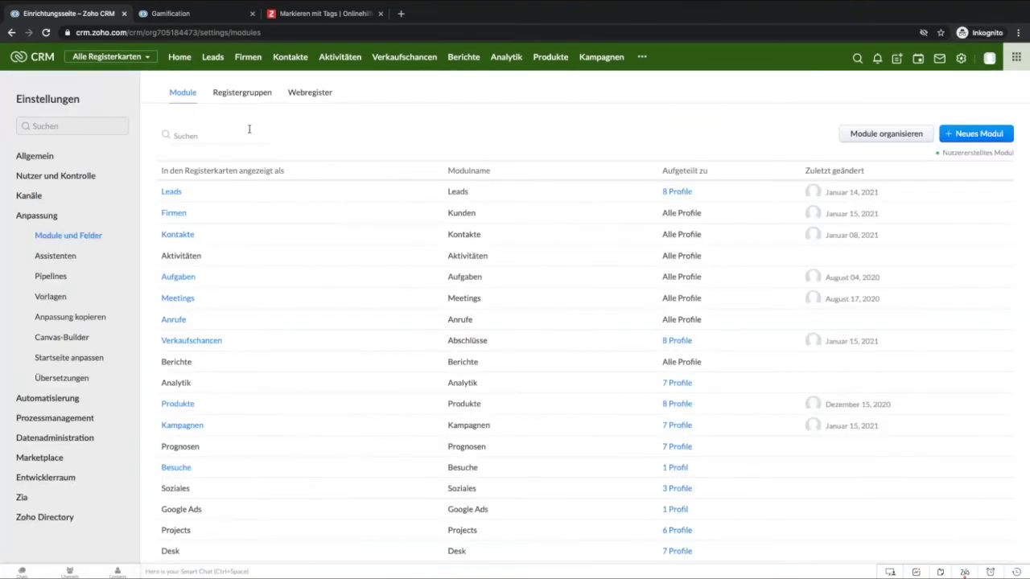
{"action": "left_click", "coordinate": [200, 213]}
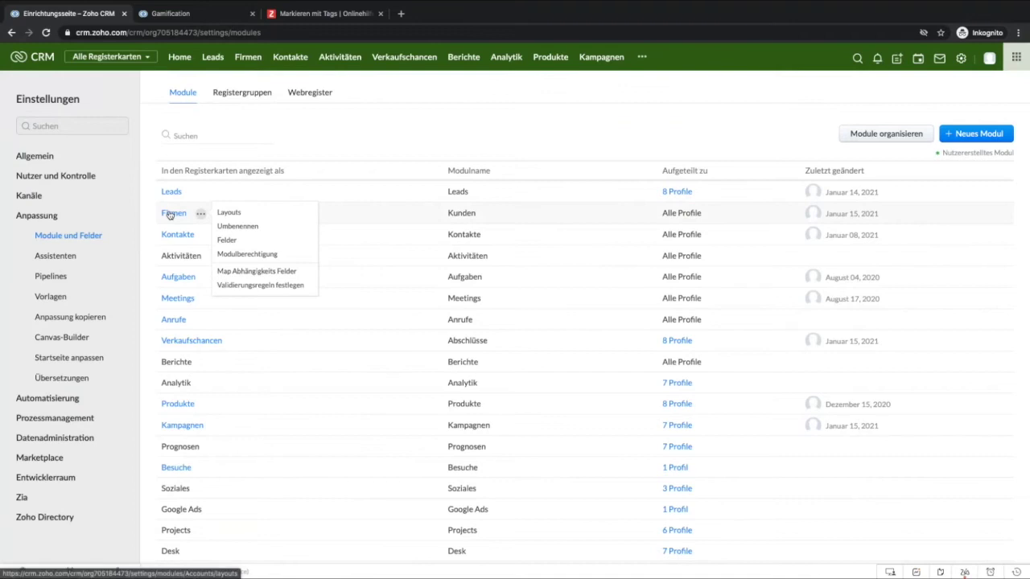
{"action": "left_click", "coordinate": [171, 214]}
{"action": "left_click", "coordinate": [221, 249]}
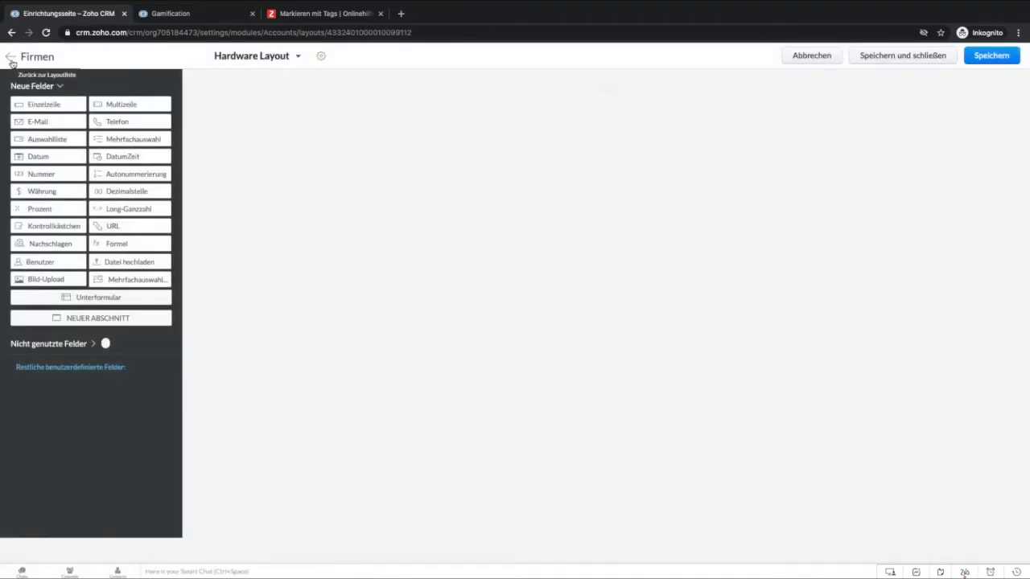
Delete the Hardware Layout of the Firmen module and transfer its profiles to the Standard layout.
{"action": "left_click", "coordinate": [10, 57]}
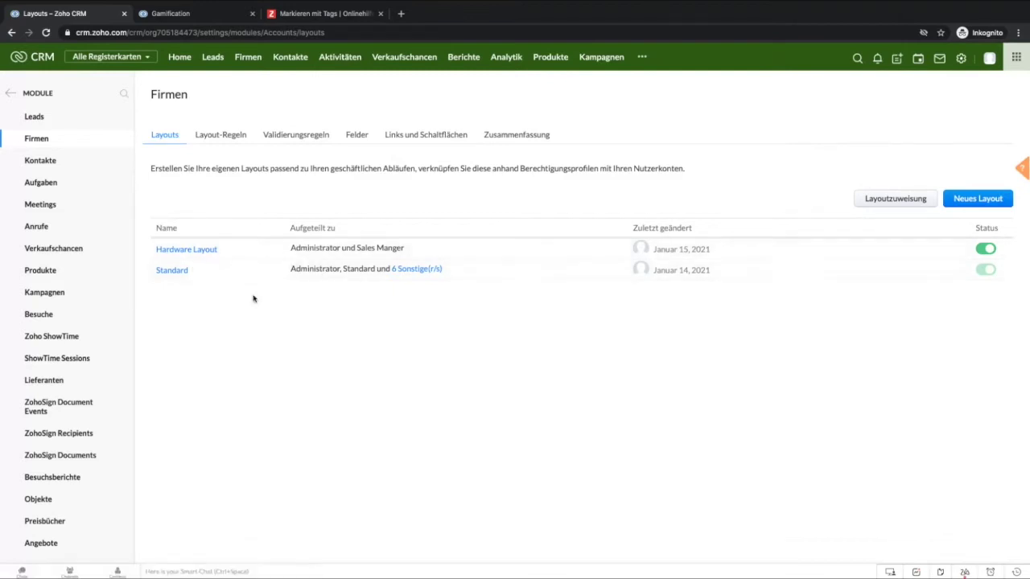
{"action": "mouse_move", "coordinate": [226, 250]}
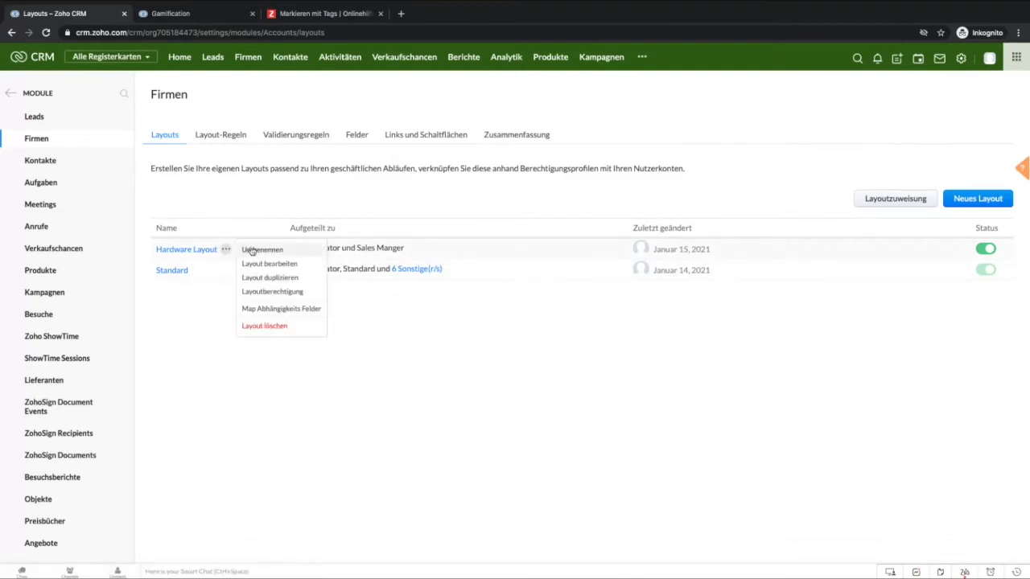
{"action": "left_click", "coordinate": [266, 326]}
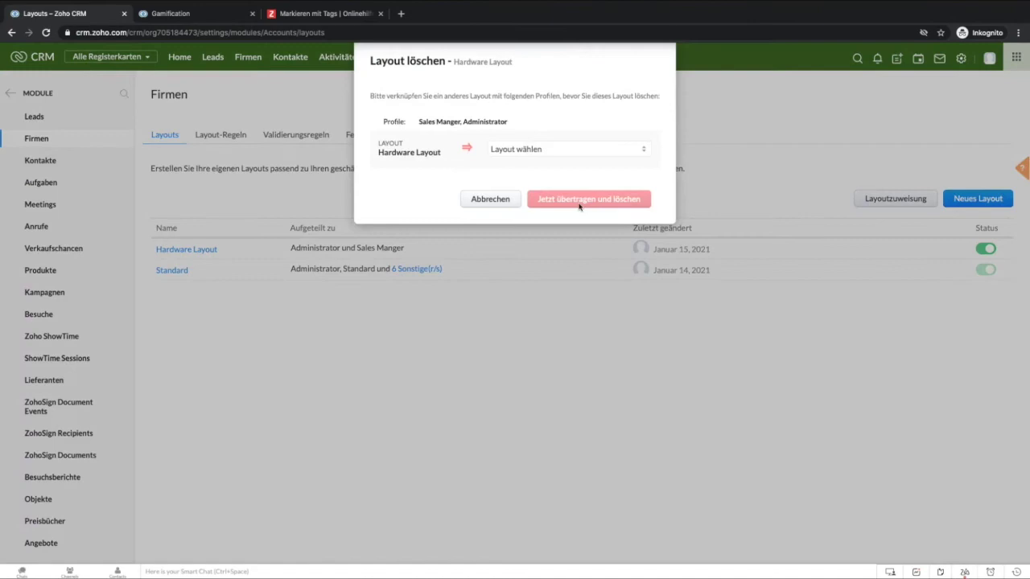
{"action": "left_click", "coordinate": [562, 152]}
{"action": "left_click", "coordinate": [563, 160]}
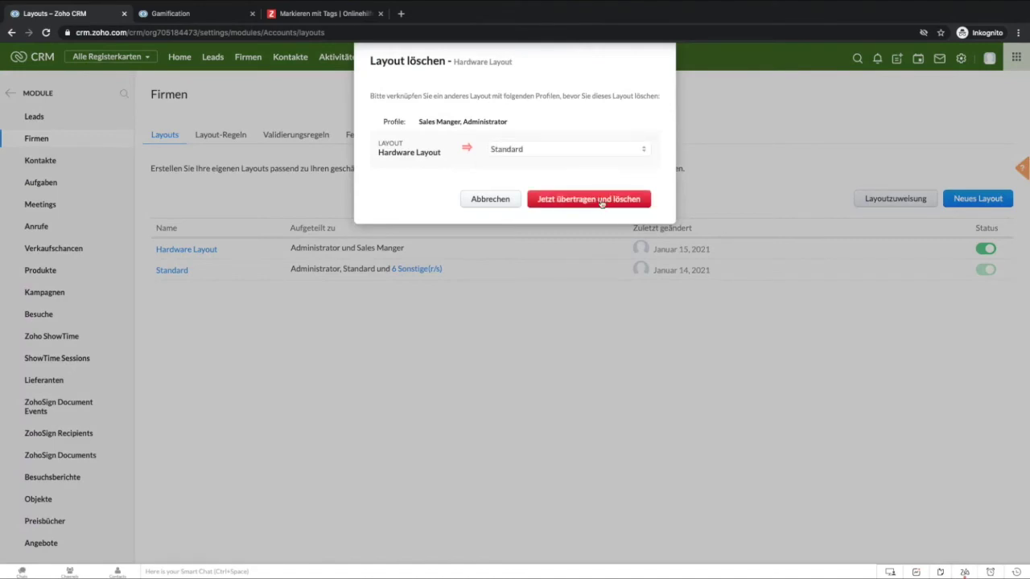
{"action": "left_click", "coordinate": [596, 200]}
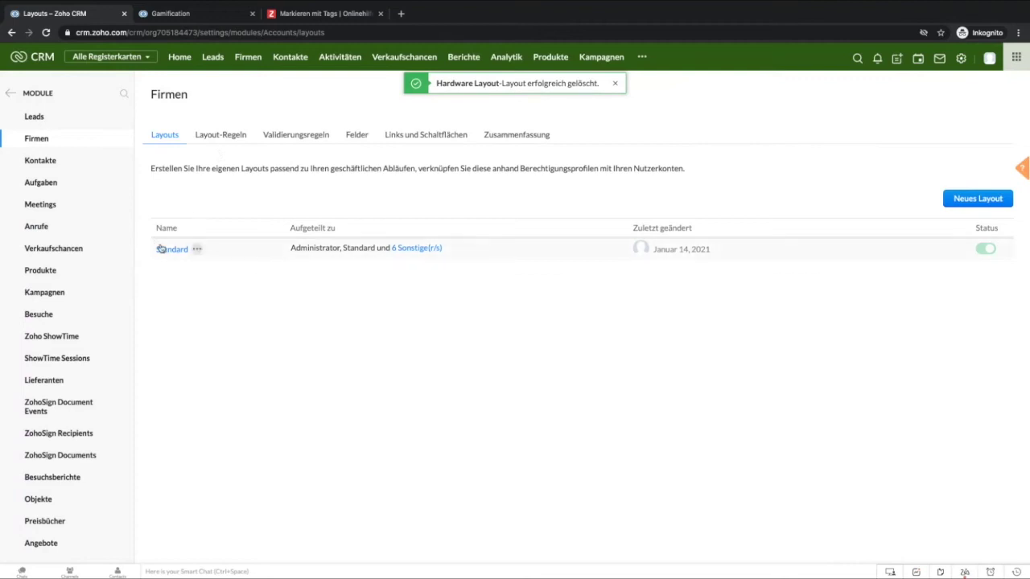
Open the Standard layout of Firmen and add a section named KFZ Infos above the Provisions Modell subform.
{"action": "left_click", "coordinate": [237, 138]}
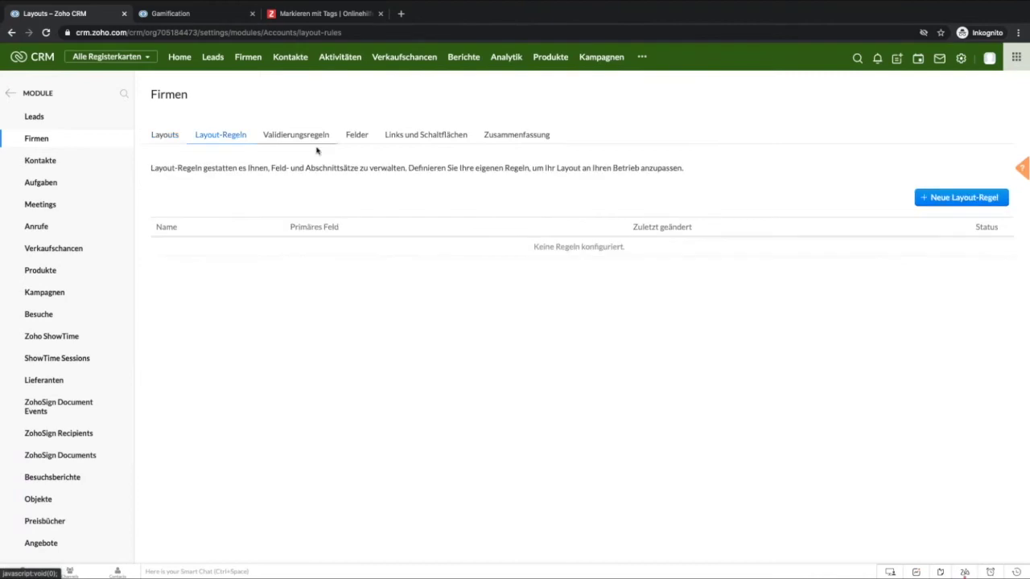
{"action": "left_click", "coordinate": [166, 142]}
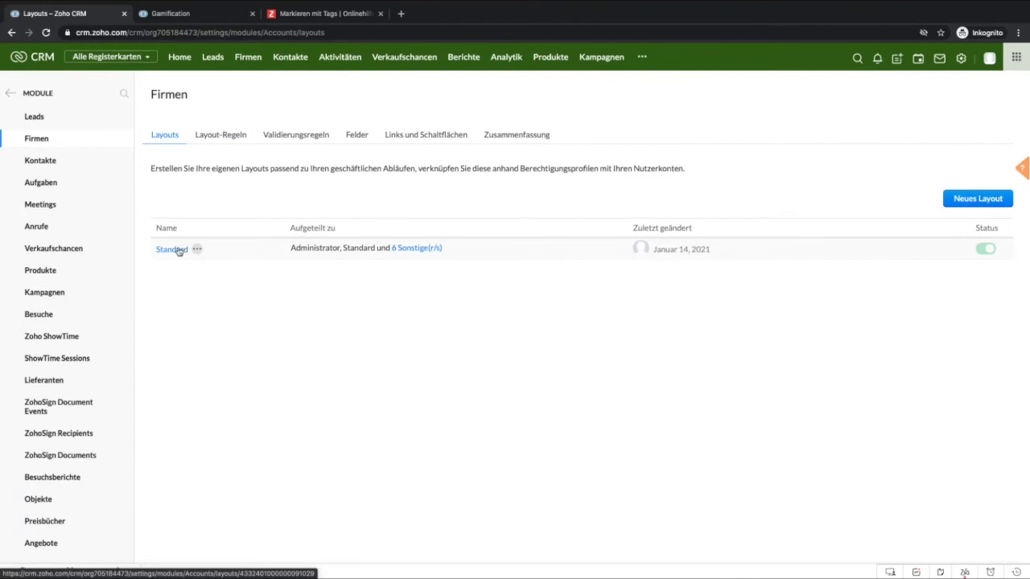
{"action": "left_click", "coordinate": [171, 250]}
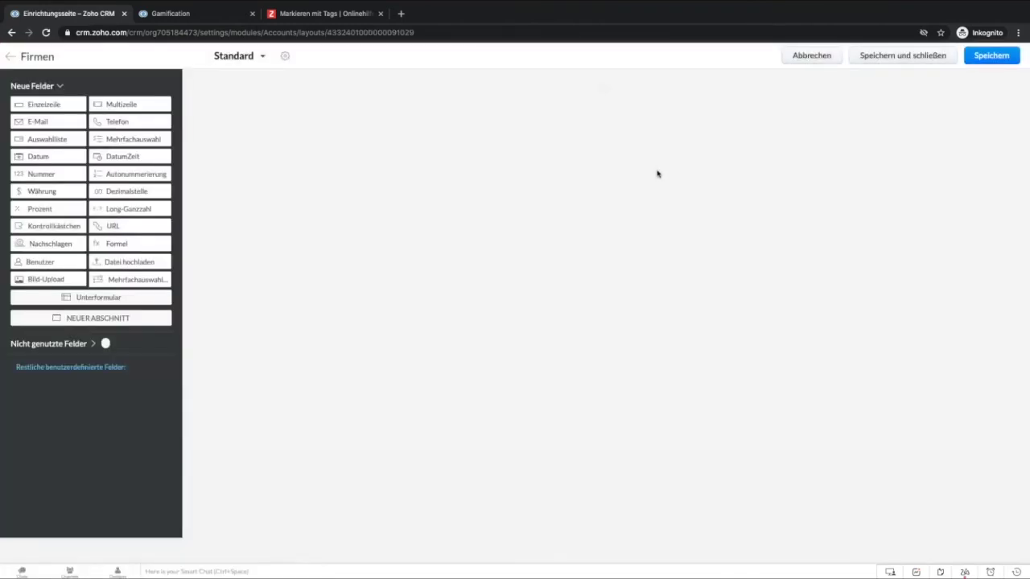
{"action": "scroll", "coordinate": [451, 183], "scroll_direction": "down", "scroll_amount": 5}
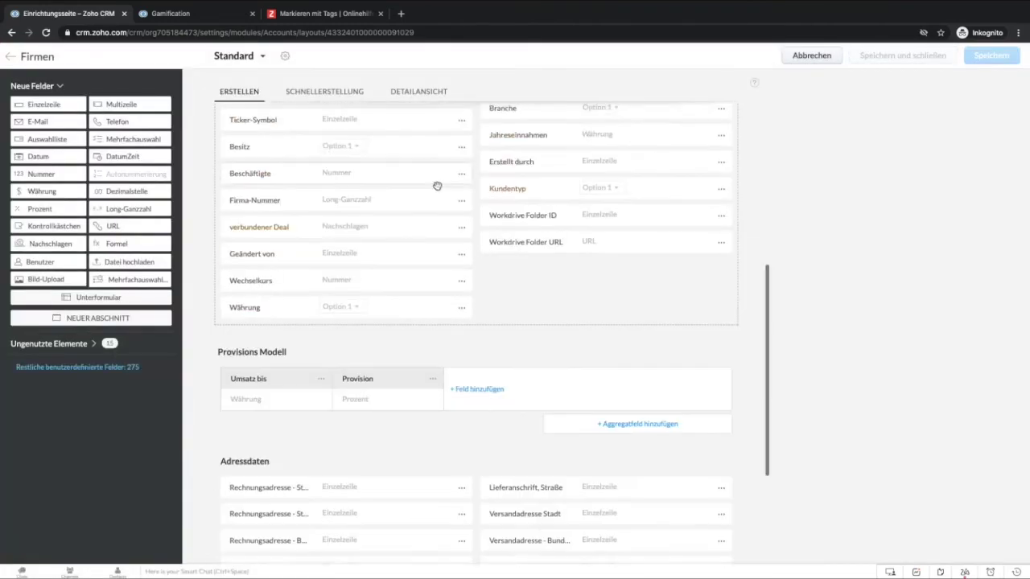
{"action": "left_click_drag", "start_coordinate": [90, 322], "coordinate": [398, 211]}
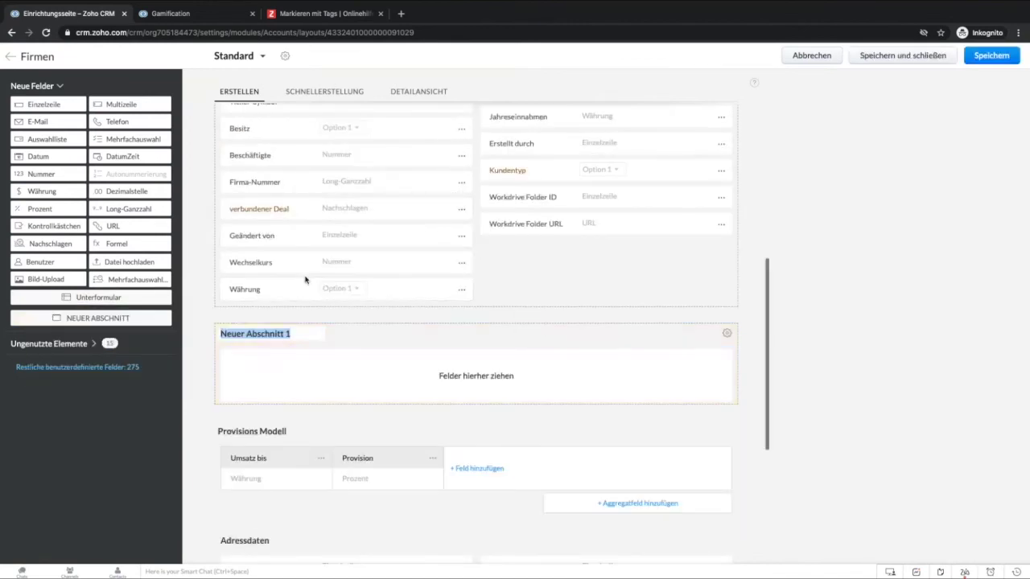
{"action": "type", "text": "Kontak"}
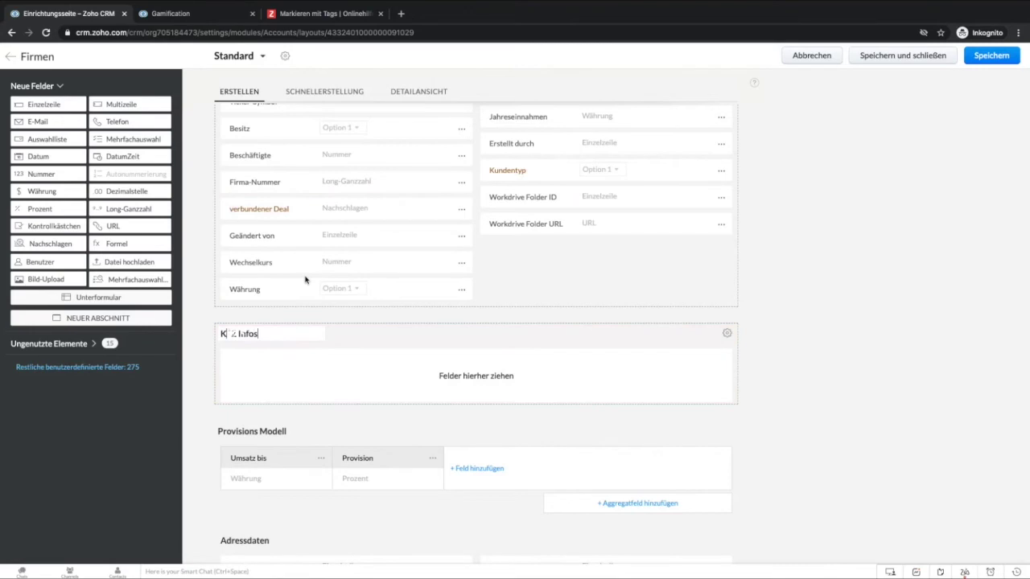
Add another section named LKw Info directly below KFZ Infos.
{"action": "left_click", "coordinate": [98, 318]}
{"action": "left_click_drag", "start_coordinate": [301, 443], "coordinate": [342, 216]}
{"action": "scroll", "coordinate": [318, 329], "scroll_direction": "up", "scroll_amount": 3}
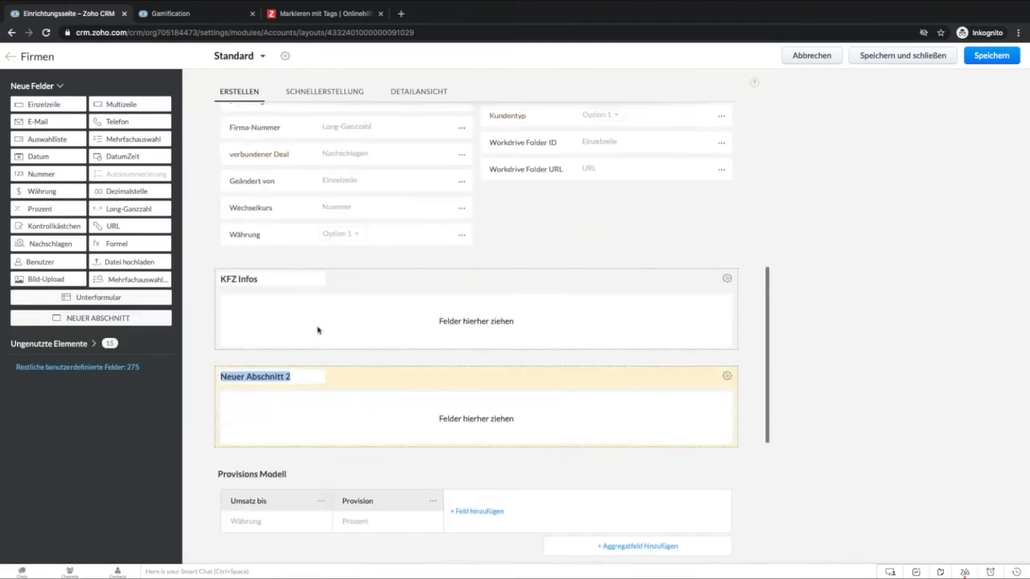
{"action": "type", "text": "LK"}
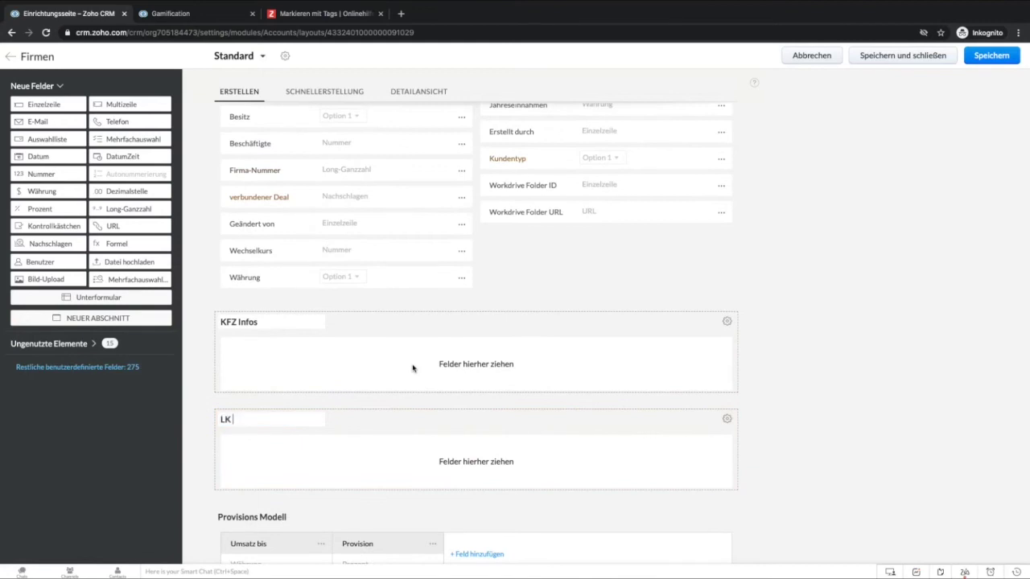
{"action": "type", "text": "w Info"}
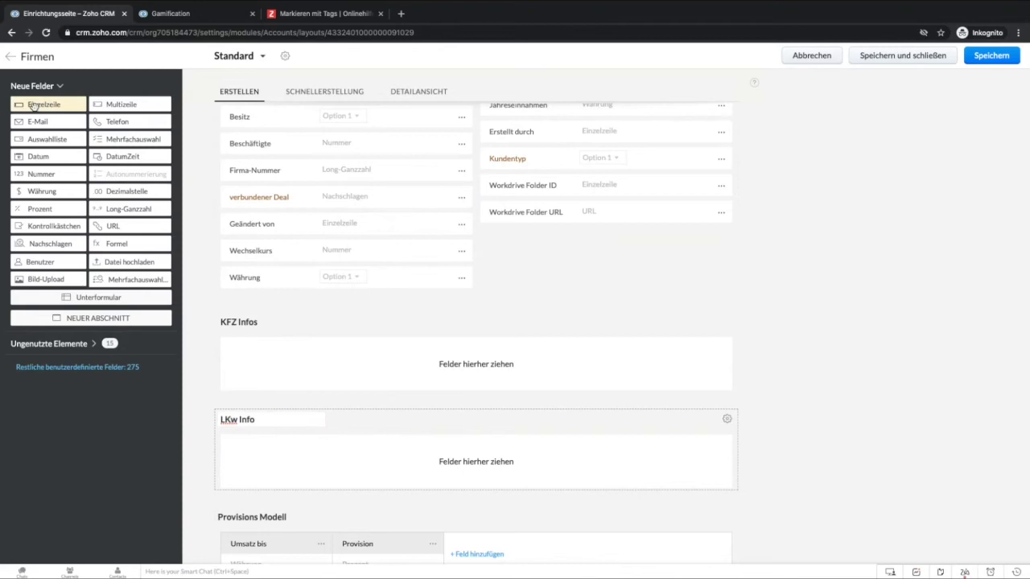
Add a picklist field Autotyp to the KFZ Infos section with the options Cabrio, Kombi and Van.
{"action": "left_click", "coordinate": [209, 242]}
{"action": "left_click_drag", "start_coordinate": [209, 242], "coordinate": [430, 365]}
{"action": "type", "text": "Auto"}
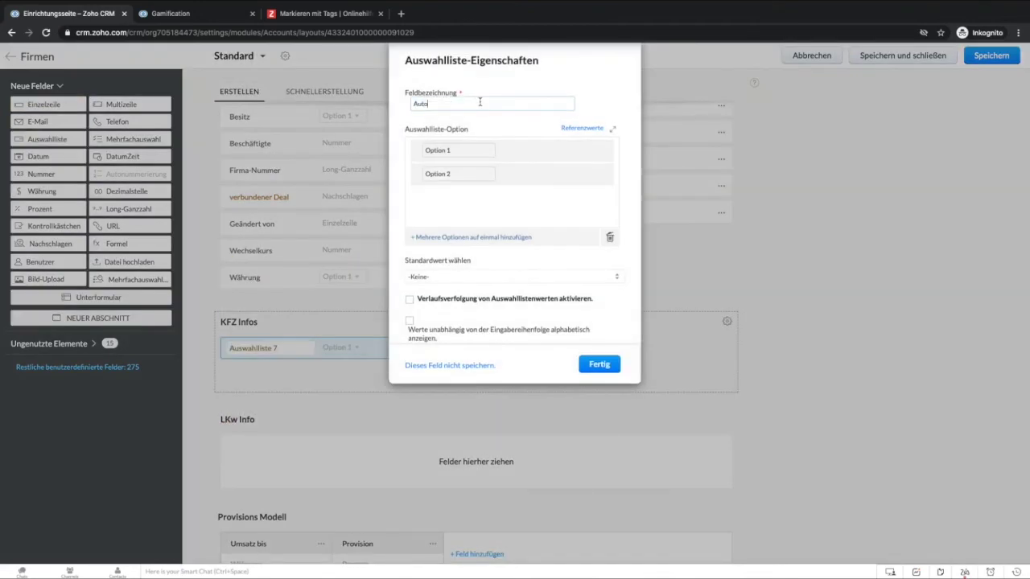
{"action": "left_click", "coordinate": [444, 150]}
{"action": "type", "text": "Cabrio"}
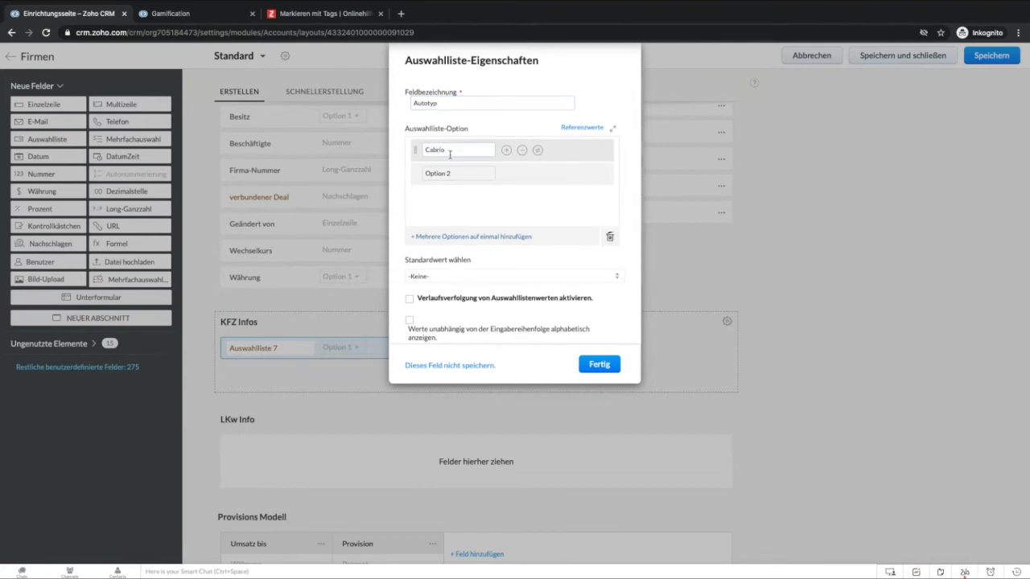
{"action": "left_click", "coordinate": [439, 173]}
{"action": "type", "text": "Kombi"}
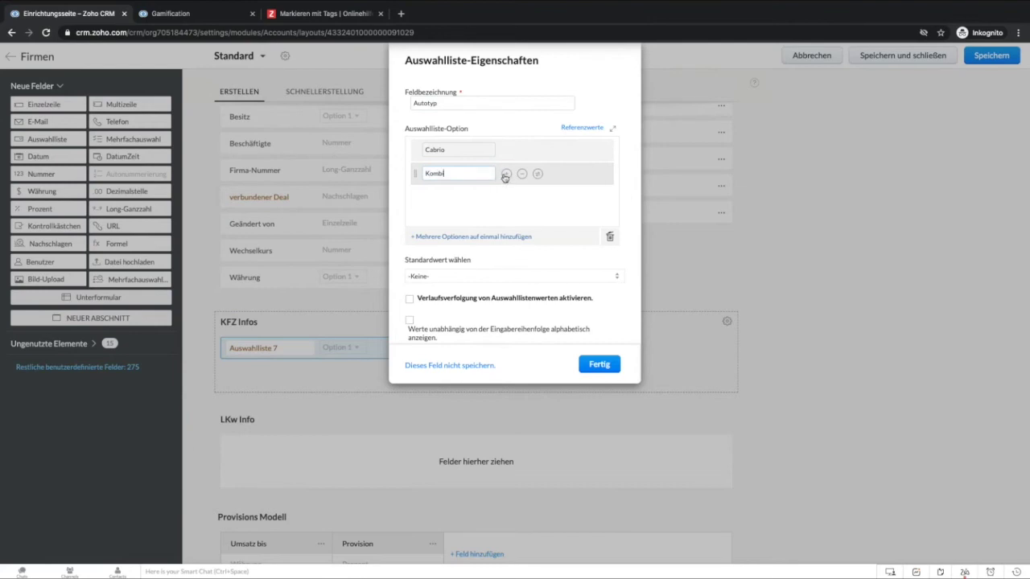
{"action": "left_click", "coordinate": [505, 174]}
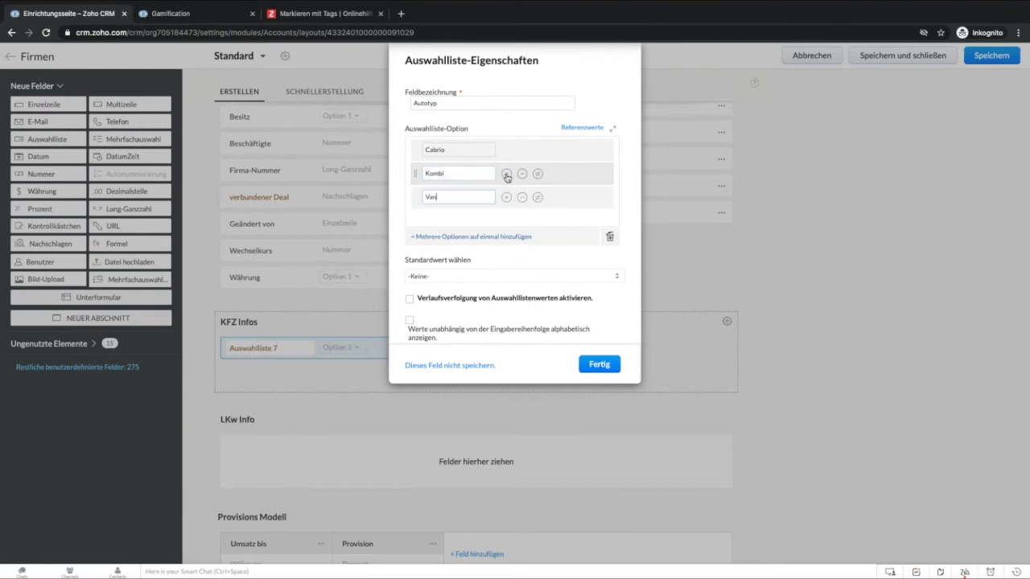
{"action": "left_click", "coordinate": [599, 364]}
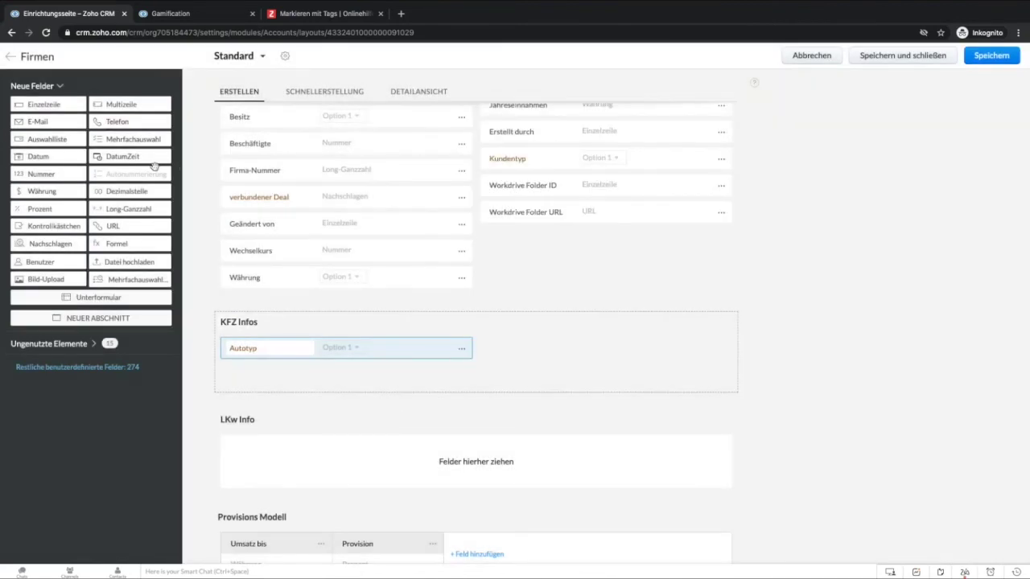
Add a picklist field Lkw Typ to the LKw Info section with the options Sattelzug and Planenlk.
{"action": "left_click_drag", "start_coordinate": [45, 140], "coordinate": [241, 451]}
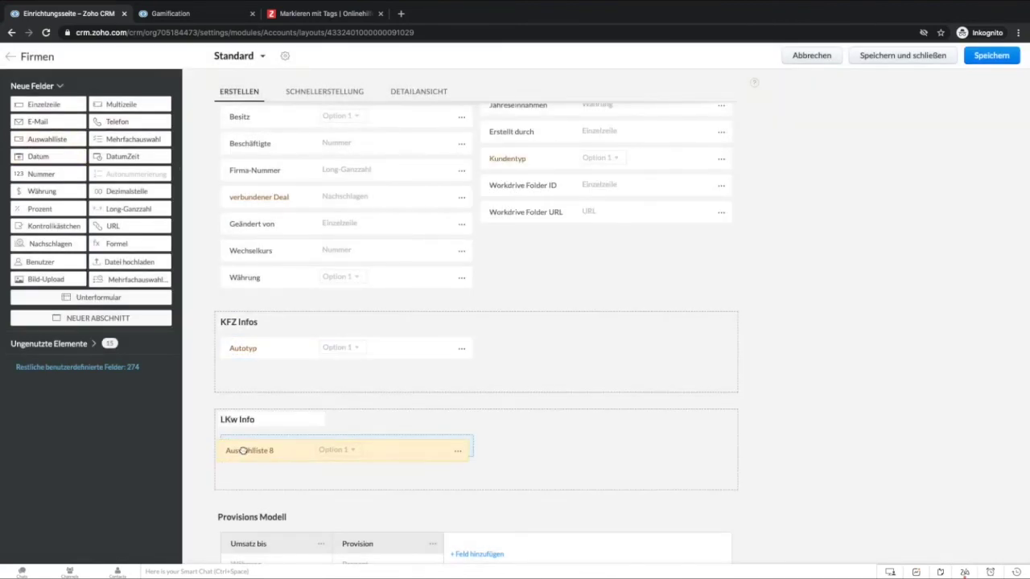
{"action": "left_click", "coordinate": [473, 100]}
{"action": "type", "text": "Lkw Typ"}
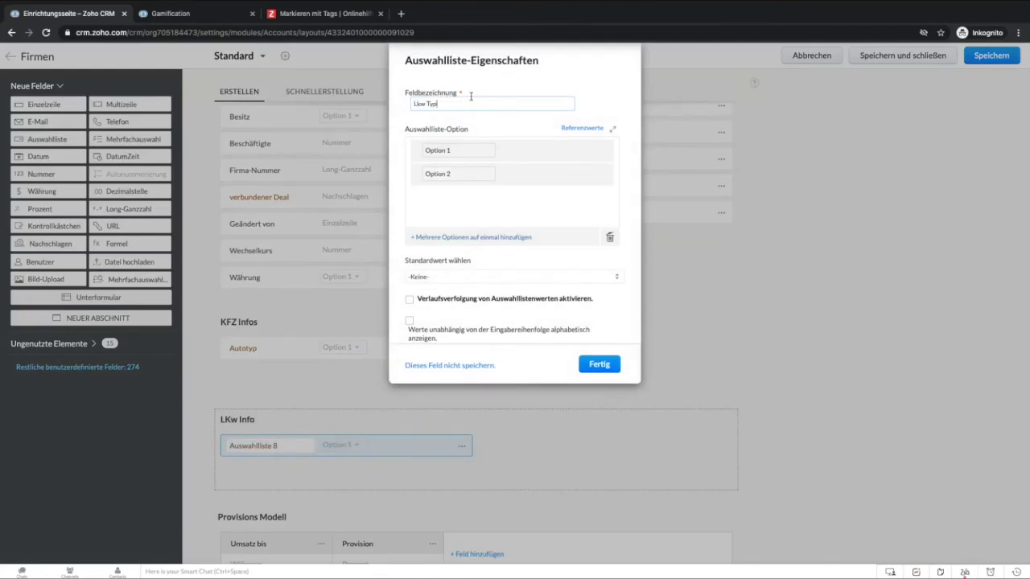
{"action": "left_click", "coordinate": [467, 152]}
{"action": "key", "text": "ctrl+a"}
{"action": "type", "text": "S"}
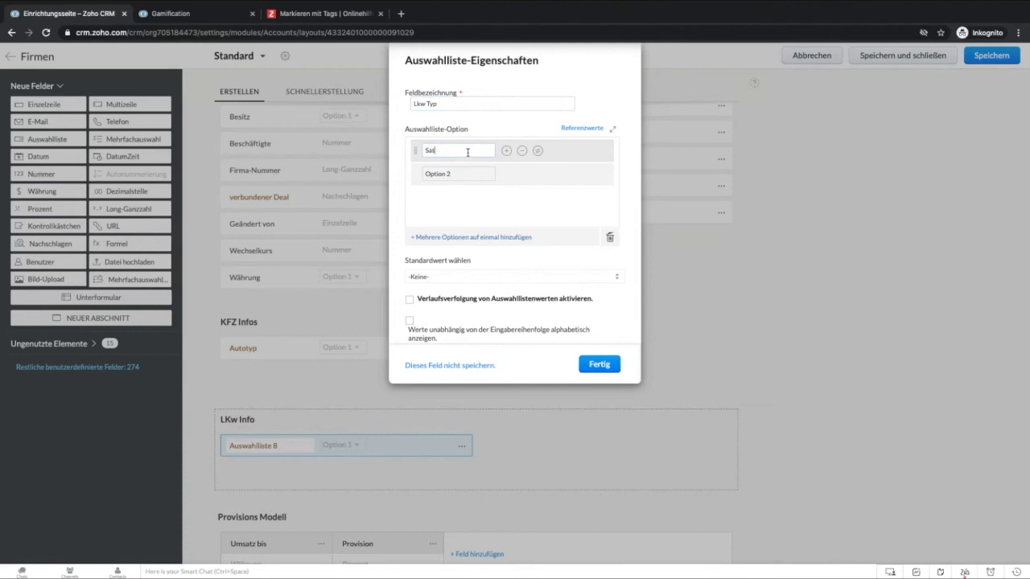
{"action": "left_click", "coordinate": [459, 169]}
{"action": "key", "text": "ctrl+a"}
{"action": "type", "text": "P"}
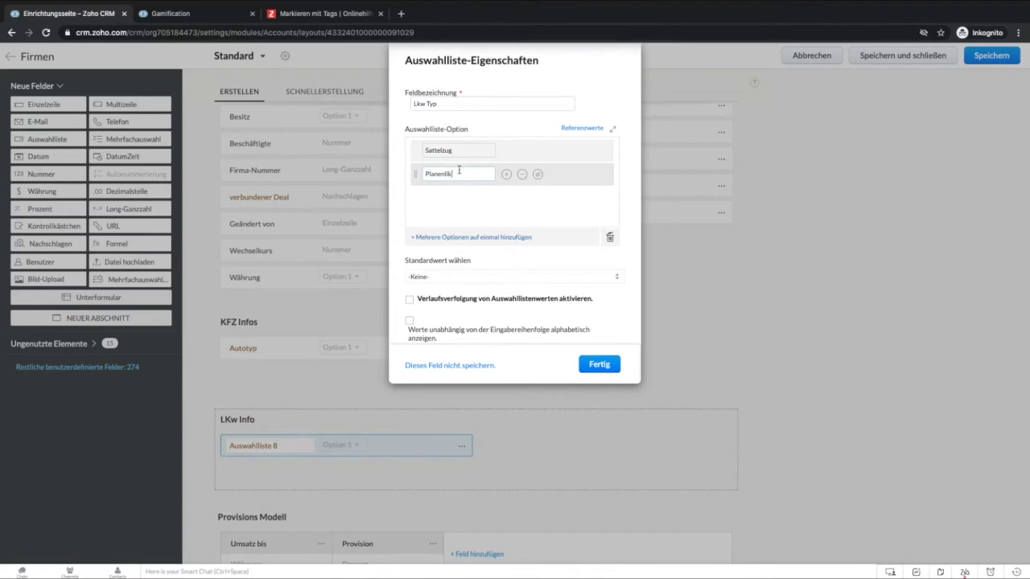
{"action": "left_click", "coordinate": [598, 364]}
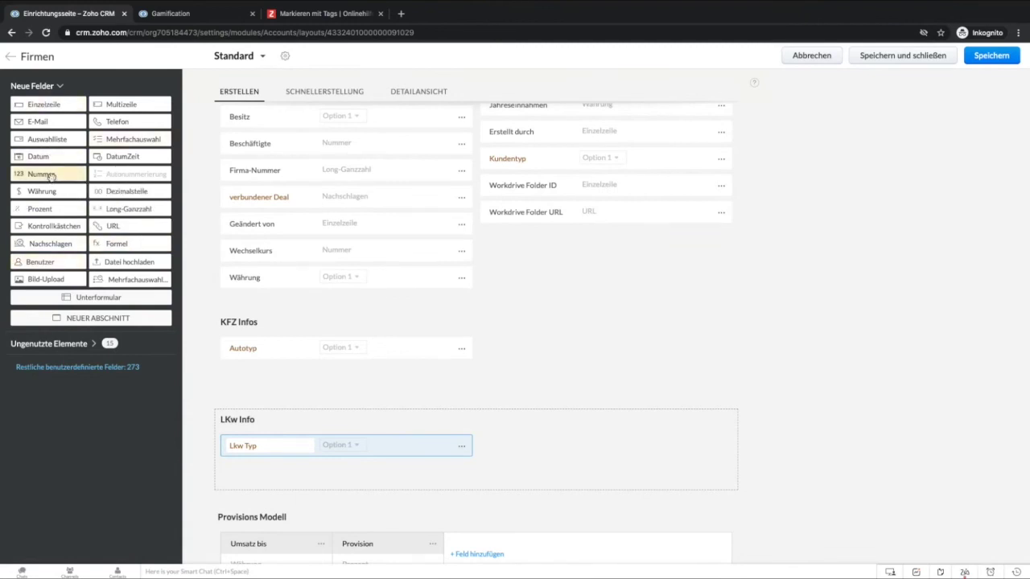
Add a number field named Anzahl km jährlich beside Autotyp in the KFZ Infos section.
{"action": "left_click_drag", "start_coordinate": [50, 176], "coordinate": [546, 342]}
{"action": "type", "text": "Anzahl km j"}
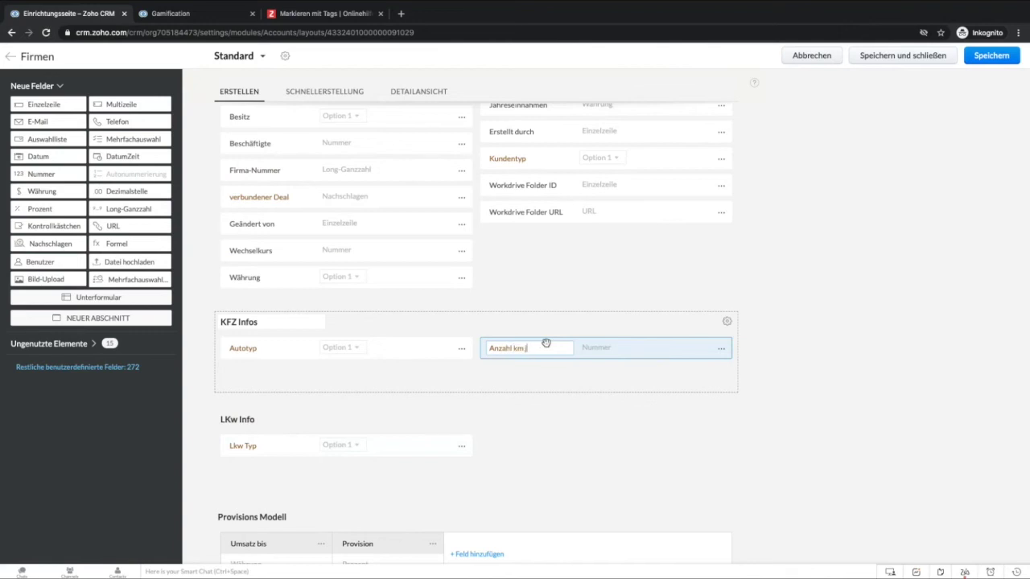
{"action": "type", "text": "ährlic"}
{"action": "key", "text": "ctrl+a"}
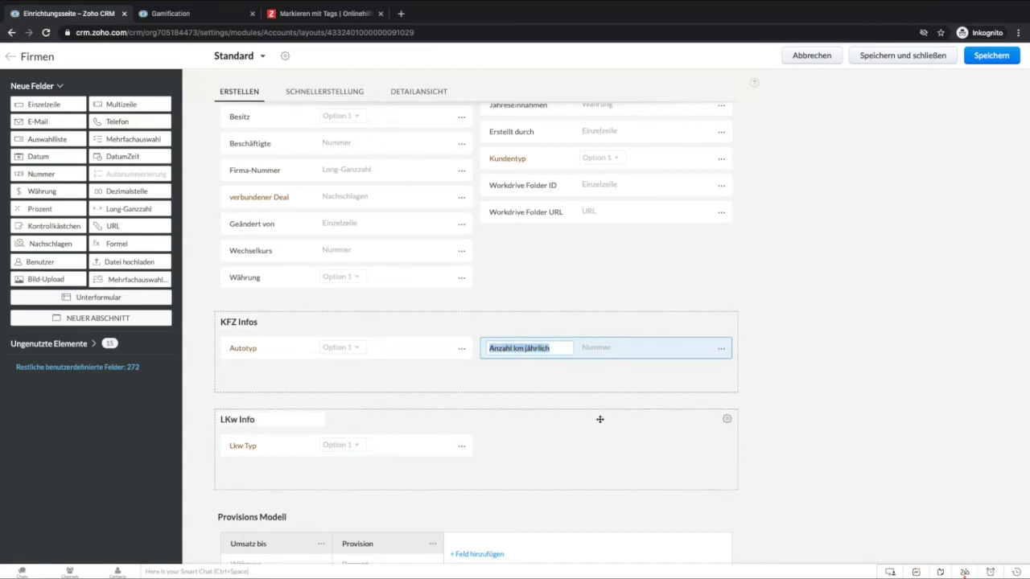
{"action": "key", "text": "Return"}
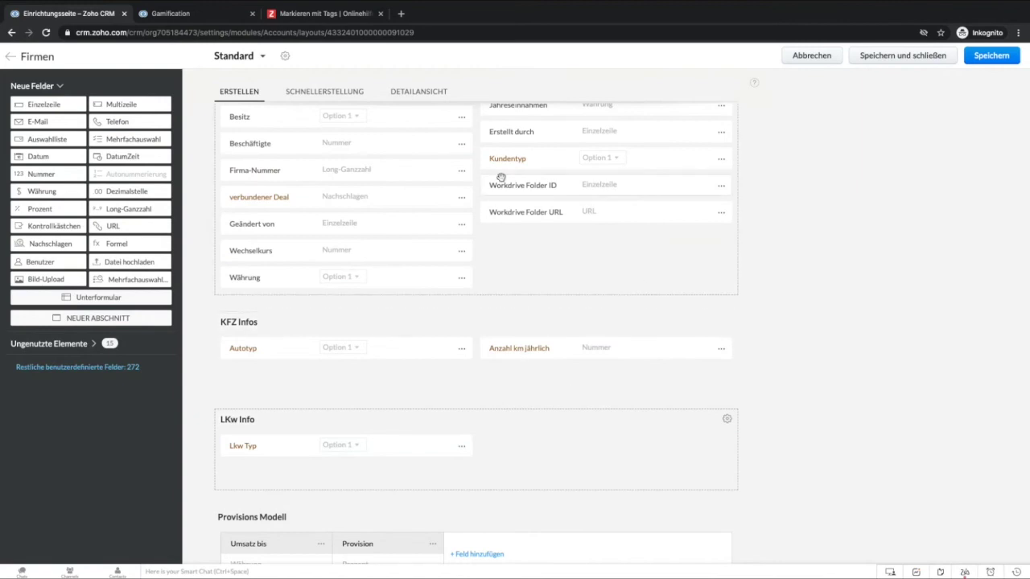
Add a picklist field KFZ ART below Firmaname with the options PWK and LKW, and save the Standard layout.
{"action": "scroll", "coordinate": [496, 239], "scroll_direction": "up", "scroll_amount": 4}
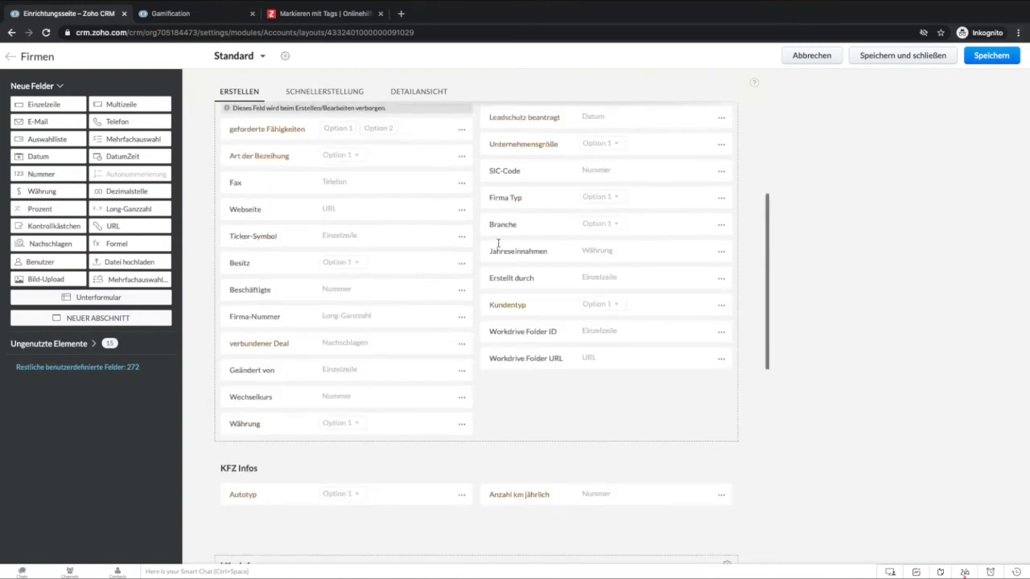
{"action": "left_click_drag", "start_coordinate": [48, 140], "coordinate": [270, 202]}
{"action": "type", "text": "KFZ ART"}
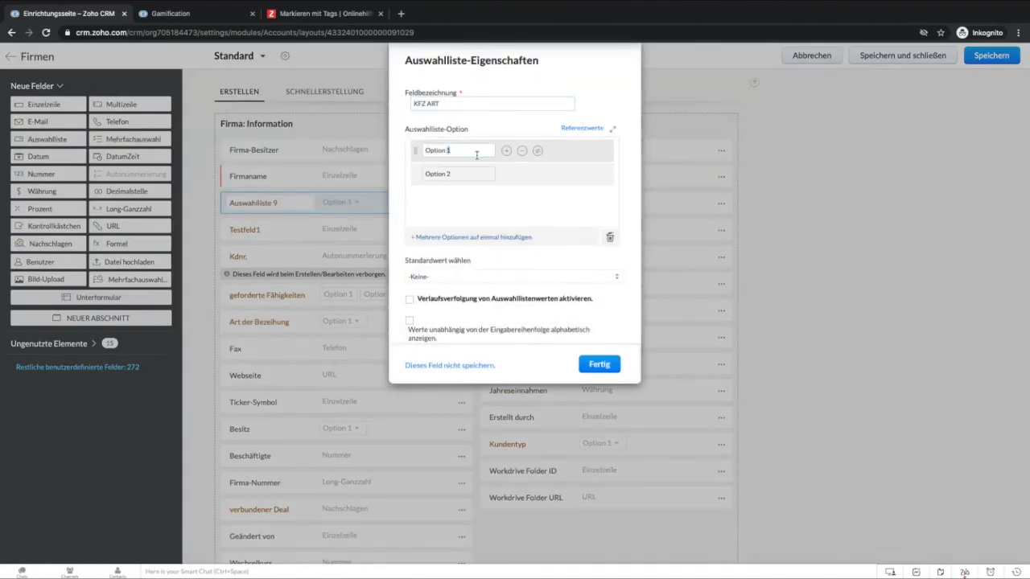
{"action": "triple_click", "coordinate": [476, 155]}
{"action": "type", "text": "PWK"}
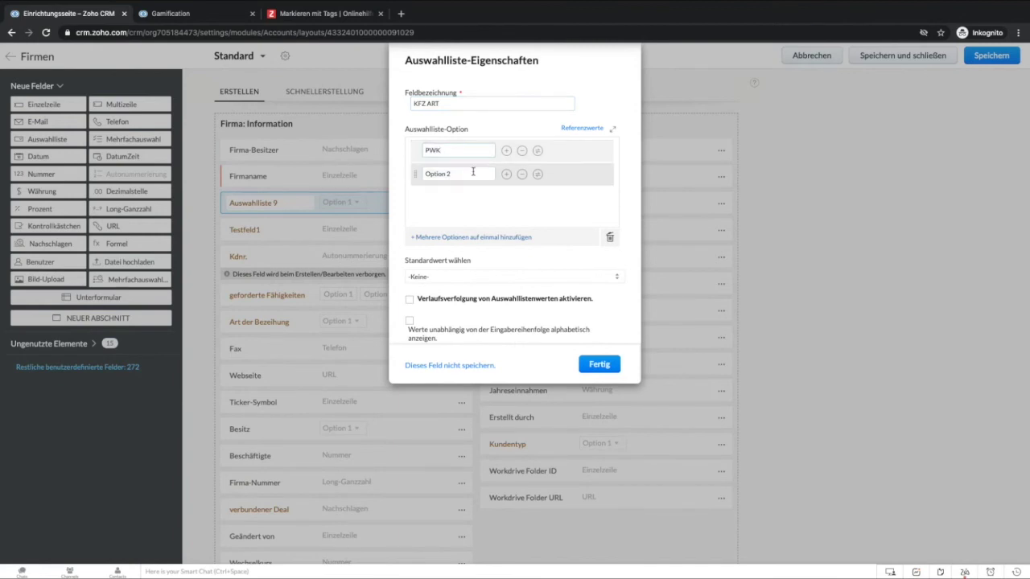
{"action": "triple_click", "coordinate": [473, 172]}
{"action": "type", "text": "LKW"}
{"action": "left_click", "coordinate": [598, 365]}
{"action": "scroll", "coordinate": [458, 267], "scroll_direction": "down", "scroll_amount": 4}
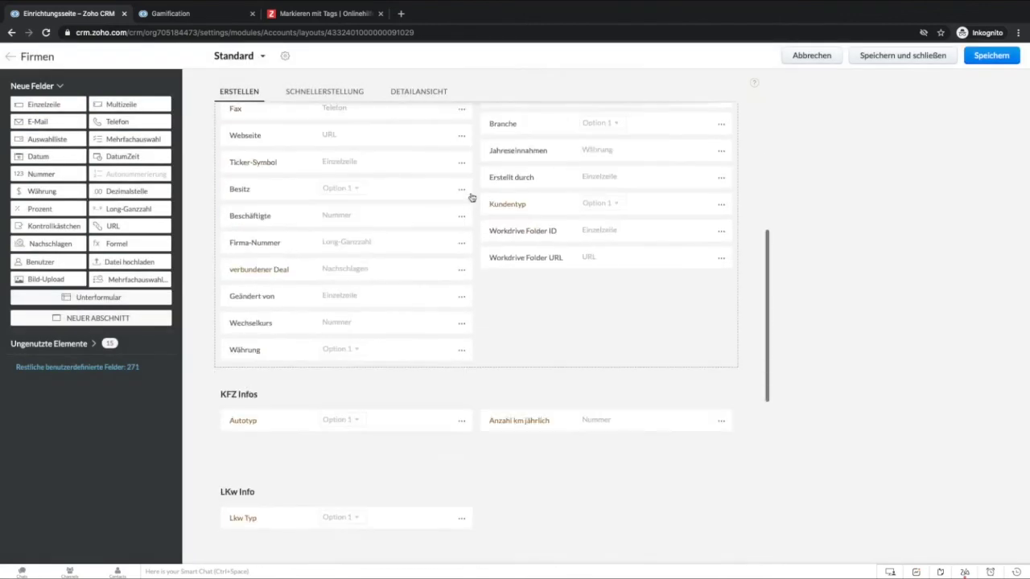
{"action": "left_click", "coordinate": [994, 64]}
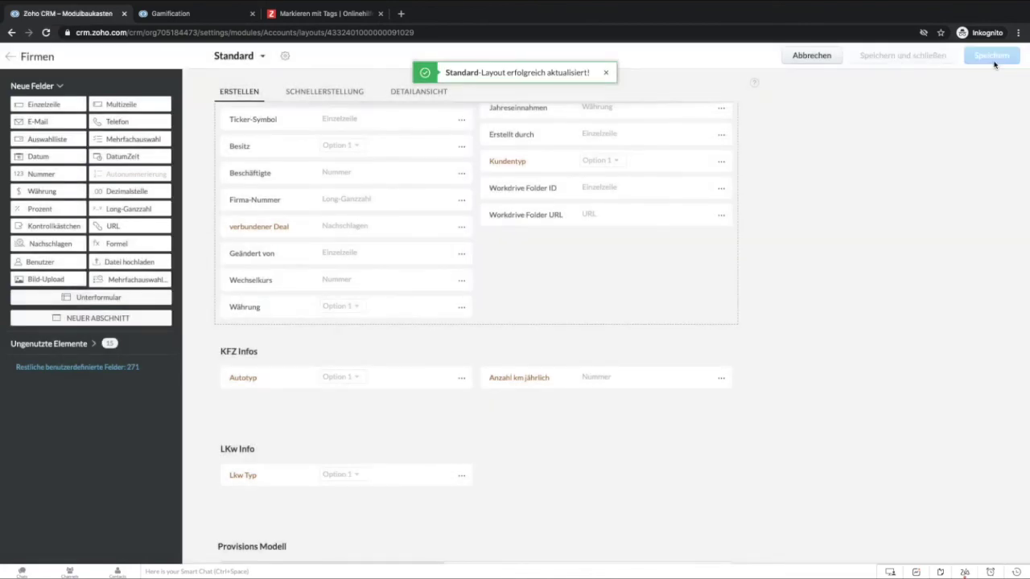
Add two checkbox fields named LKW and PKW directly below KFZ ART in the company information section.
{"action": "scroll", "coordinate": [299, 222], "scroll_direction": "up", "scroll_amount": 3}
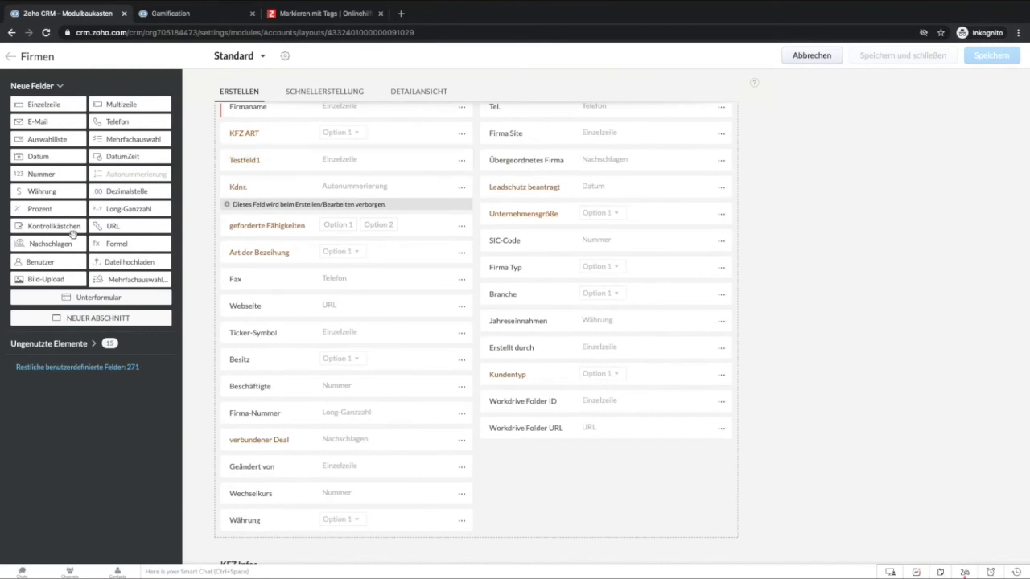
{"action": "left_click_drag", "start_coordinate": [47, 227], "coordinate": [265, 155]}
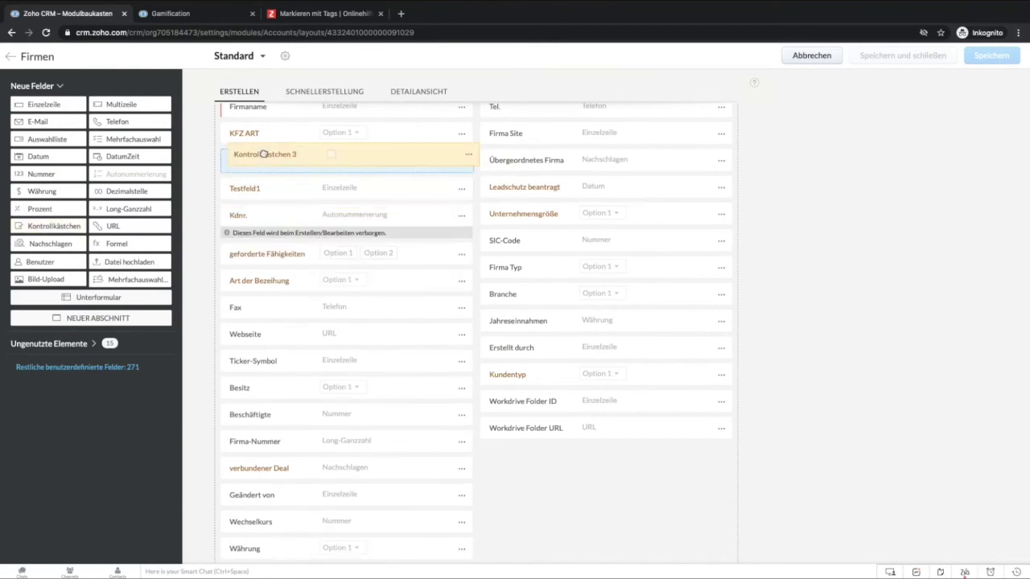
{"action": "type", "text": "LKW"}
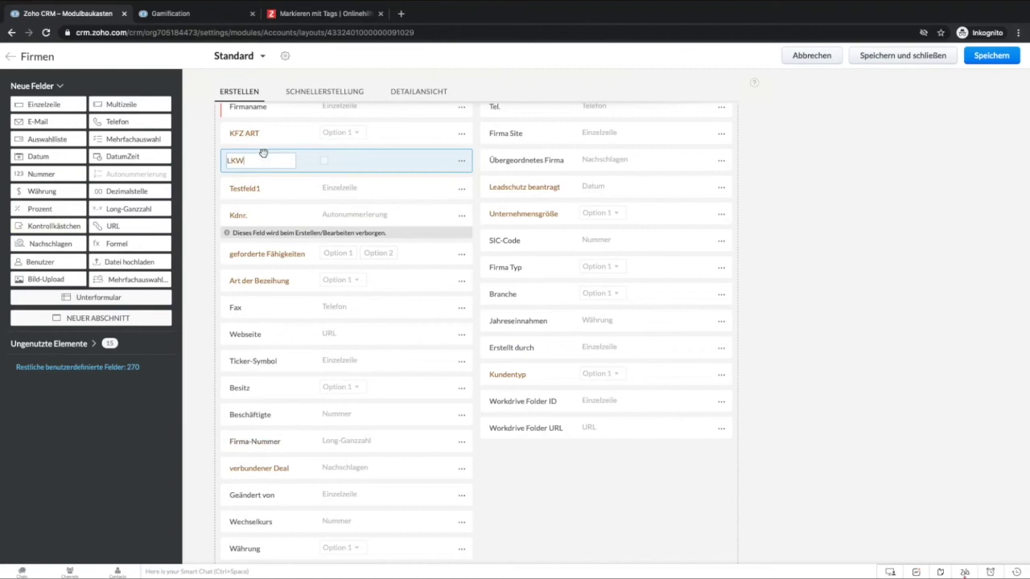
{"action": "left_click_drag", "start_coordinate": [48, 226], "coordinate": [252, 185]}
{"action": "type", "text": "Pk"}
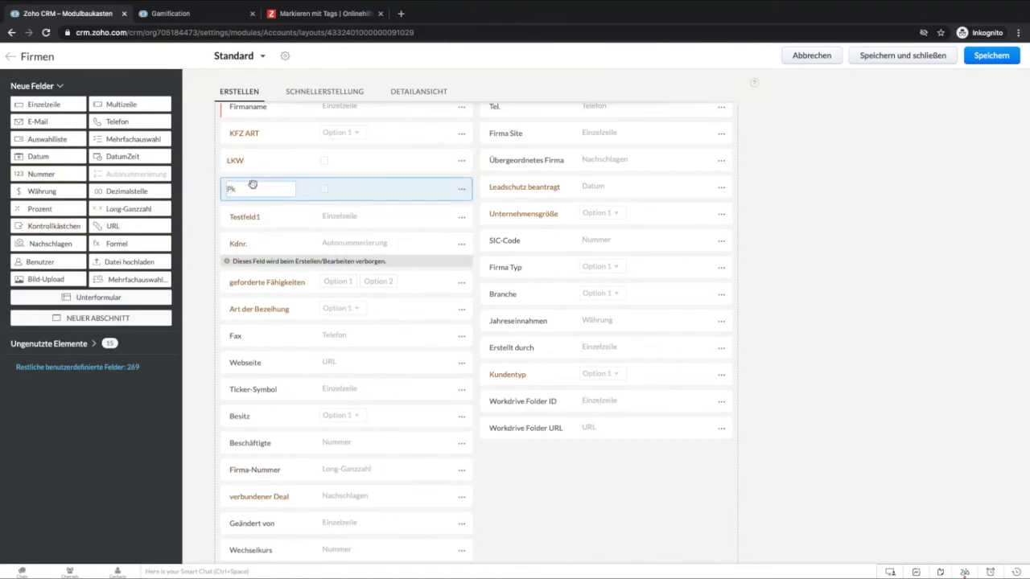
Remove the KFZ ART picklist from the Standard layout and save the layout.
{"action": "left_click", "coordinate": [461, 133]}
{"action": "left_click", "coordinate": [402, 241]}
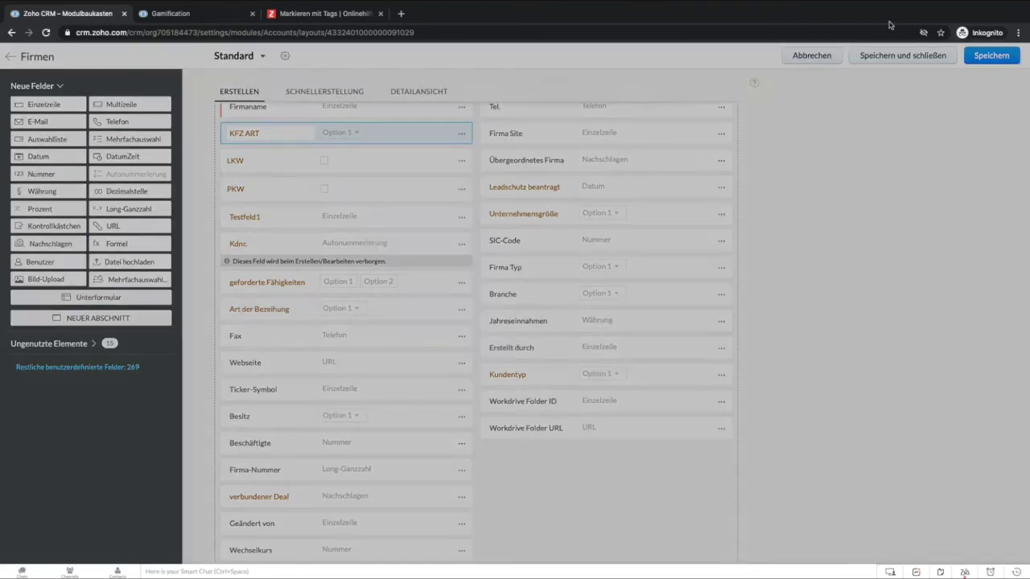
{"action": "left_click", "coordinate": [535, 350]}
{"action": "left_click", "coordinate": [996, 57]}
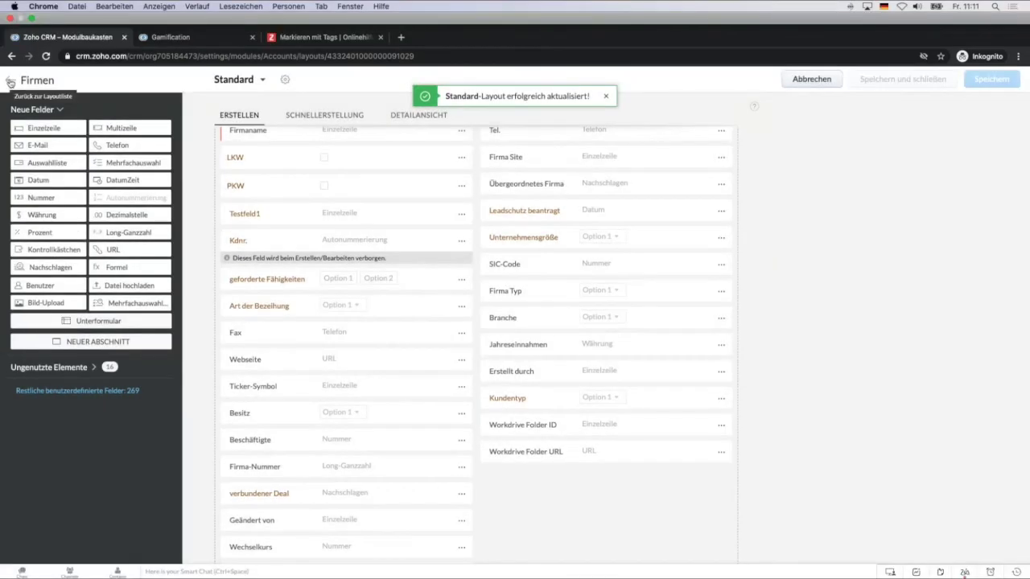
Create a new layout rule for the Firmen module named LKW, with the LKW checkbox as its primary field.
{"action": "left_click", "coordinate": [10, 80]}
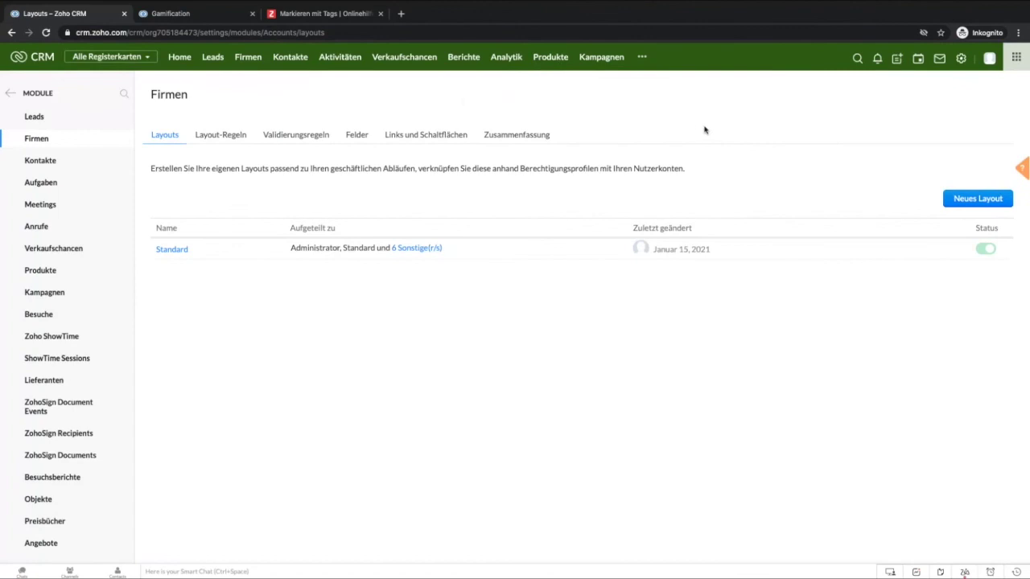
{"action": "left_click", "coordinate": [211, 137]}
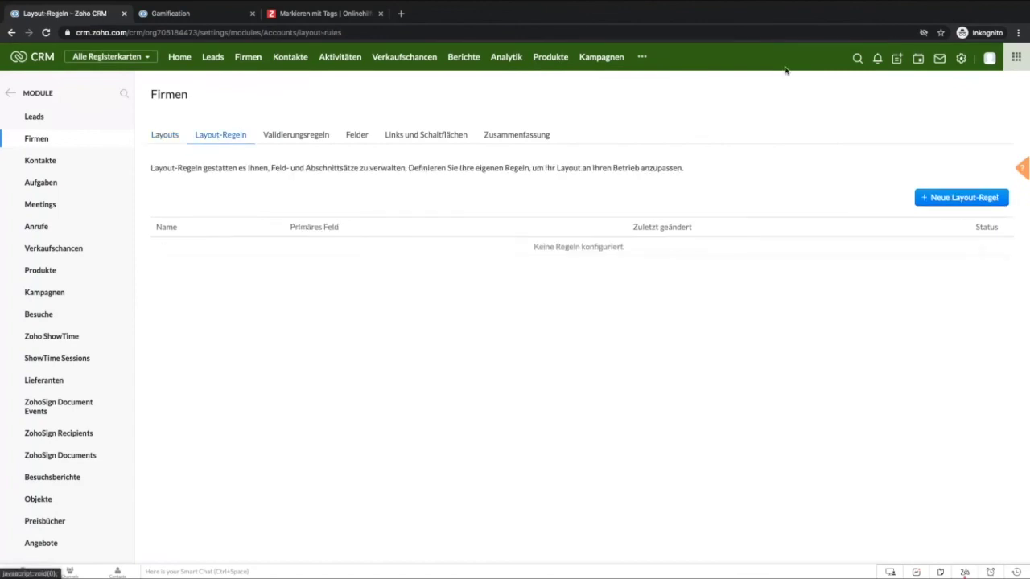
{"action": "left_click", "coordinate": [951, 201]}
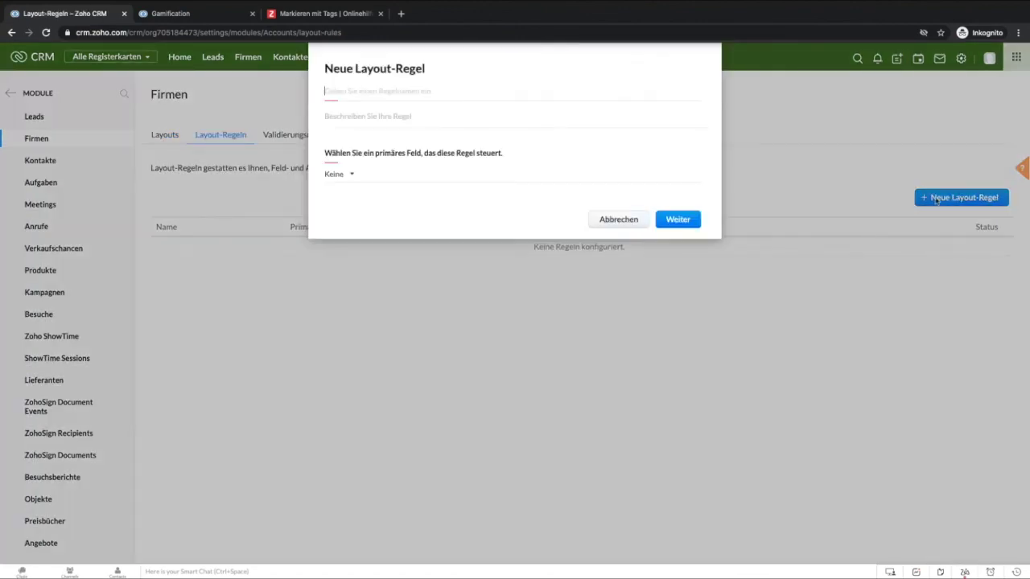
{"action": "type", "text": "LKW oder PKW"}
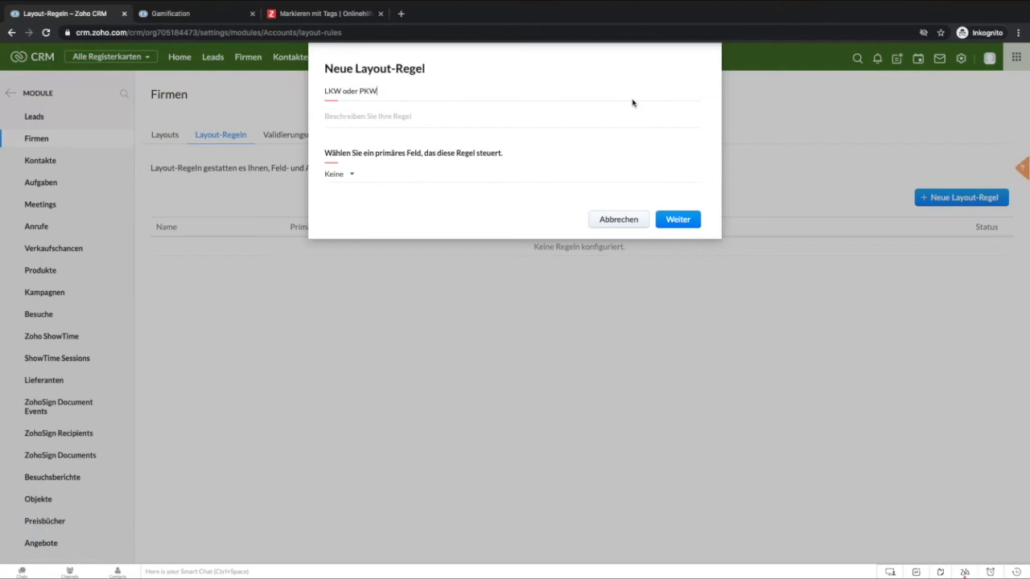
{"action": "left_click_drag", "start_coordinate": [378, 91], "coordinate": [342, 91]}
{"action": "key", "text": "BackSpace"}
{"action": "left_click", "coordinate": [335, 173]}
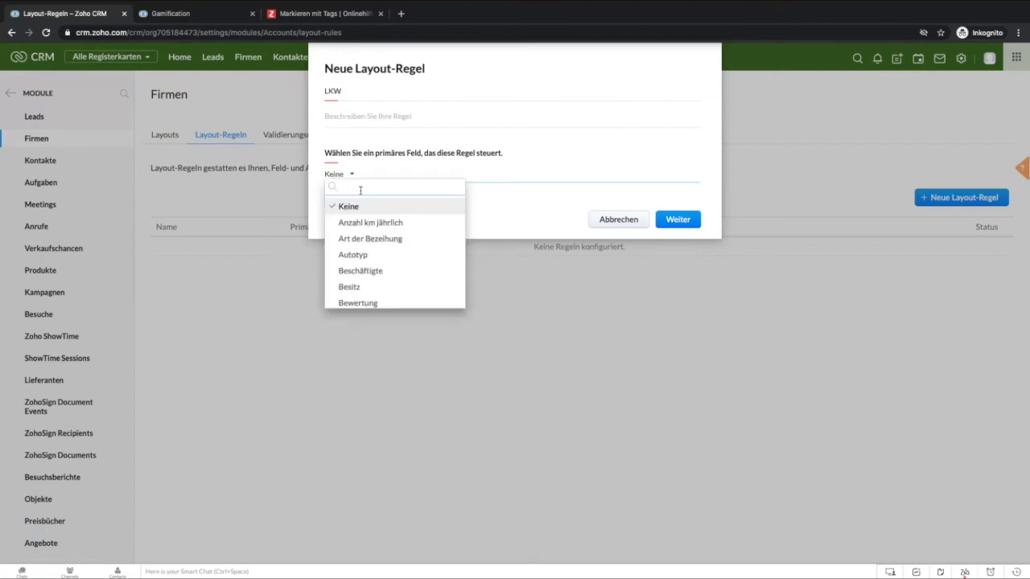
{"action": "type", "text": "lkw"}
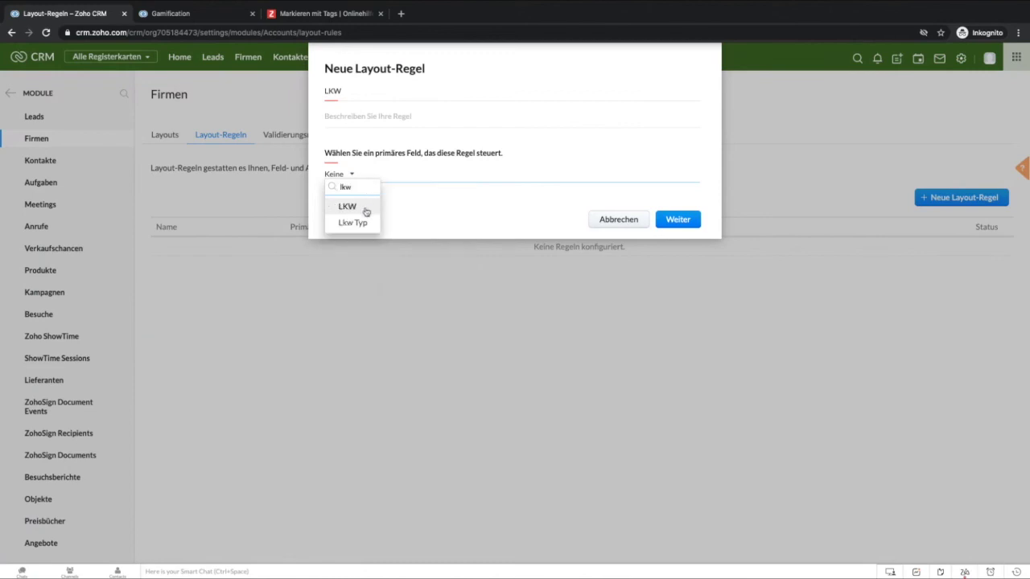
{"action": "left_click", "coordinate": [354, 207]}
{"action": "left_click", "coordinate": [693, 269]}
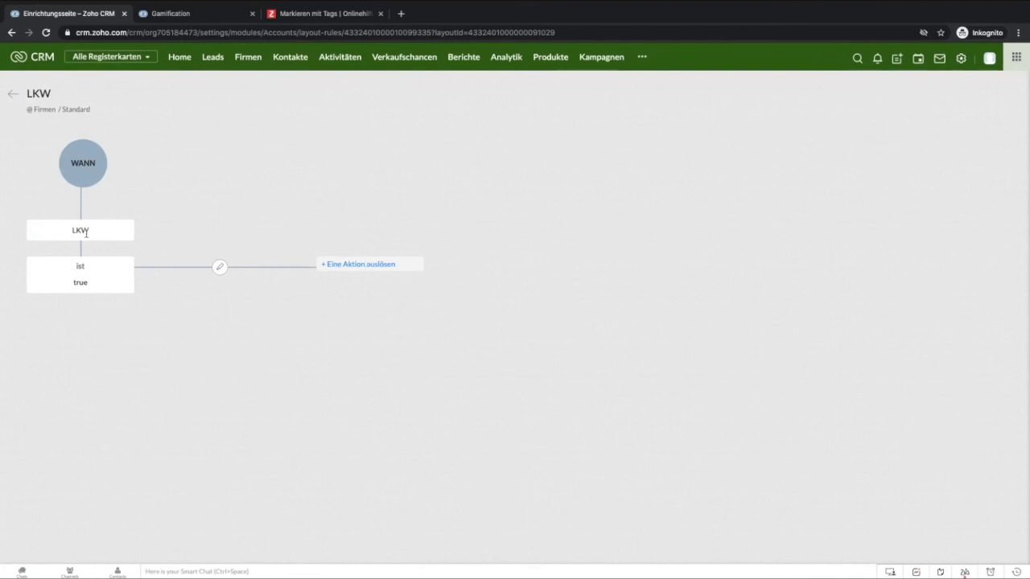
{"action": "left_click", "coordinate": [356, 273]}
{"action": "left_click", "coordinate": [371, 287]}
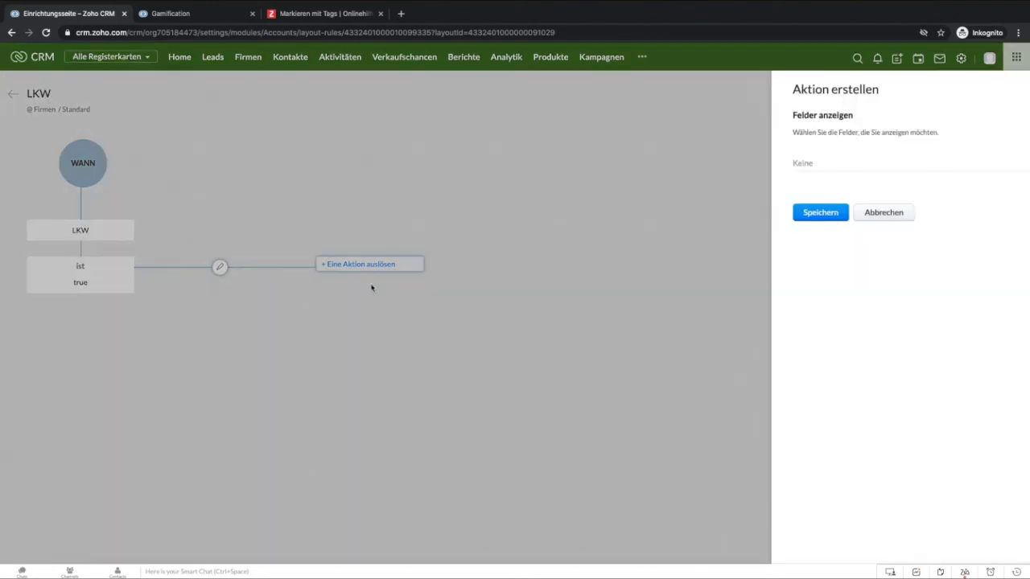
{"action": "left_click", "coordinate": [740, 170]}
{"action": "left_click", "coordinate": [468, 174]}
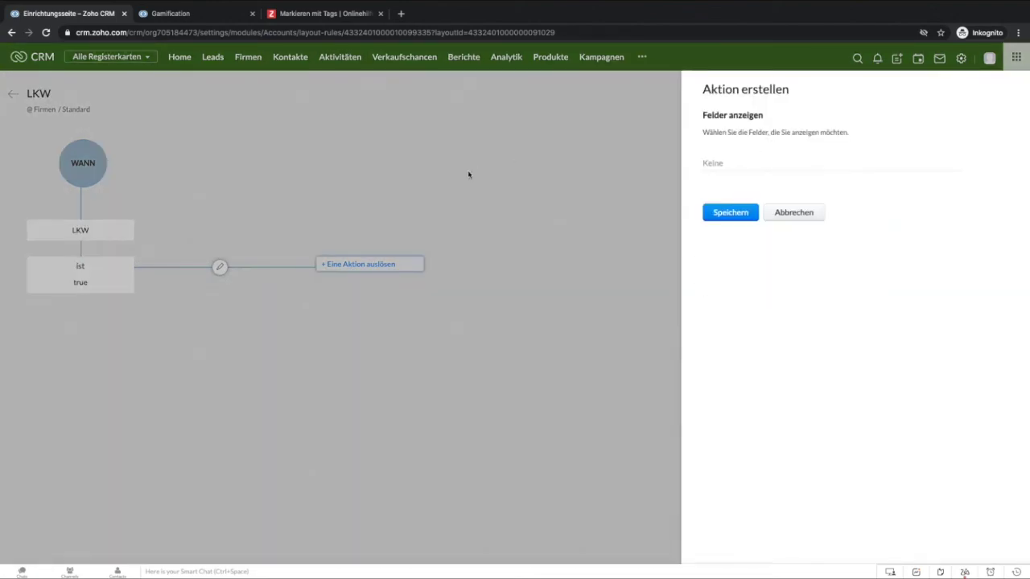
{"action": "left_click", "coordinate": [798, 217]}
Add an action to the LKW rule that shows the LKw Info section when LKW is true, and save it.
{"action": "left_click", "coordinate": [389, 265]}
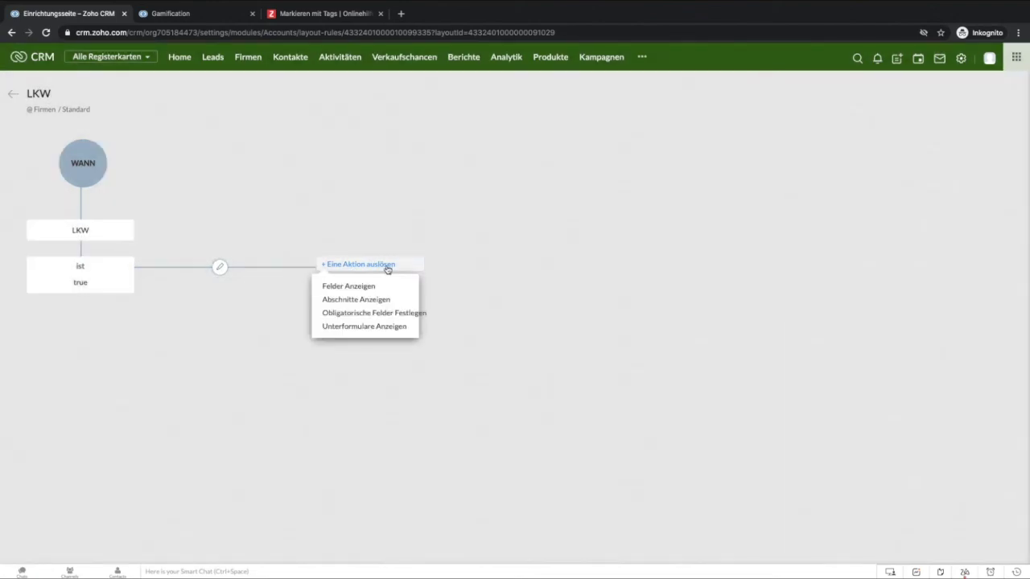
{"action": "left_click", "coordinate": [375, 299]}
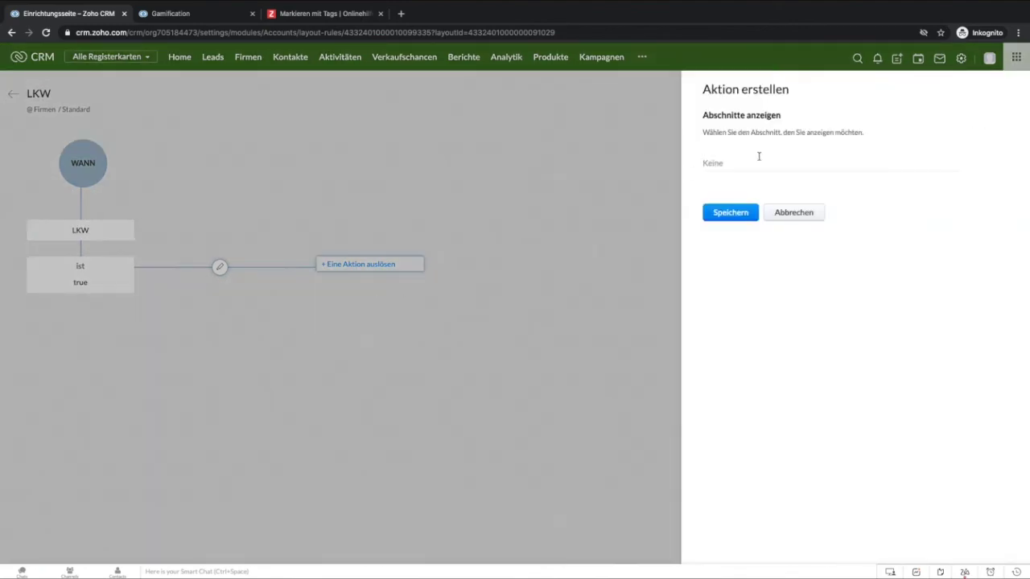
{"action": "left_click", "coordinate": [757, 163]}
{"action": "left_click", "coordinate": [757, 231]}
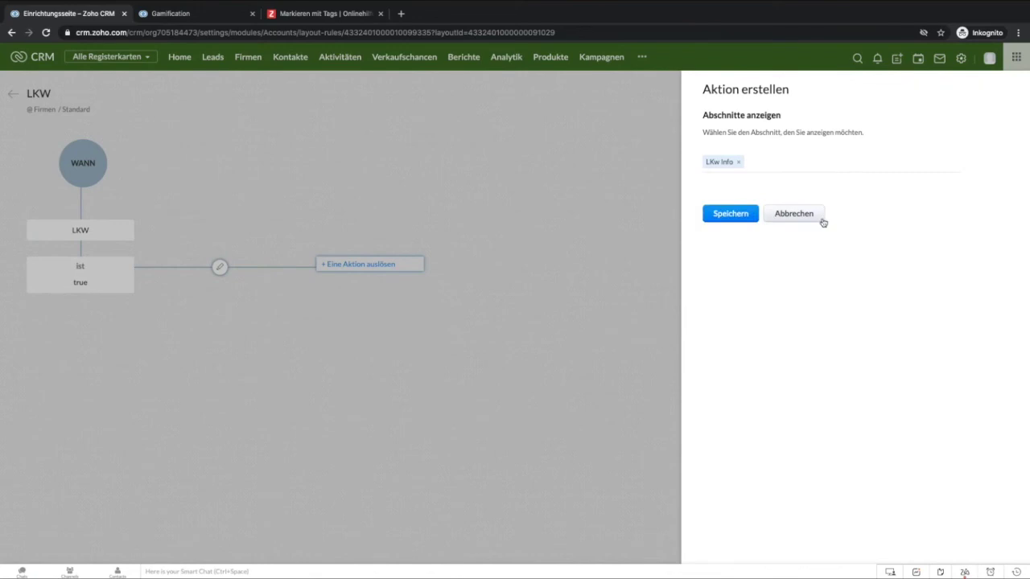
{"action": "left_click", "coordinate": [731, 214]}
Add a second action to the LKW rule that makes the Lkw Typ field mandatory, and save it.
{"action": "left_click", "coordinate": [358, 286]}
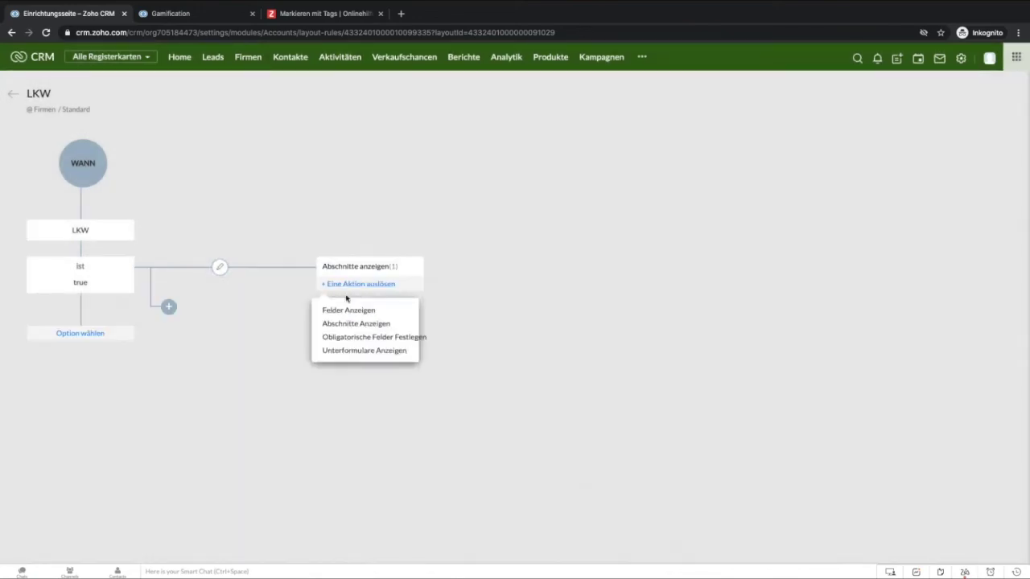
{"action": "left_click", "coordinate": [350, 336]}
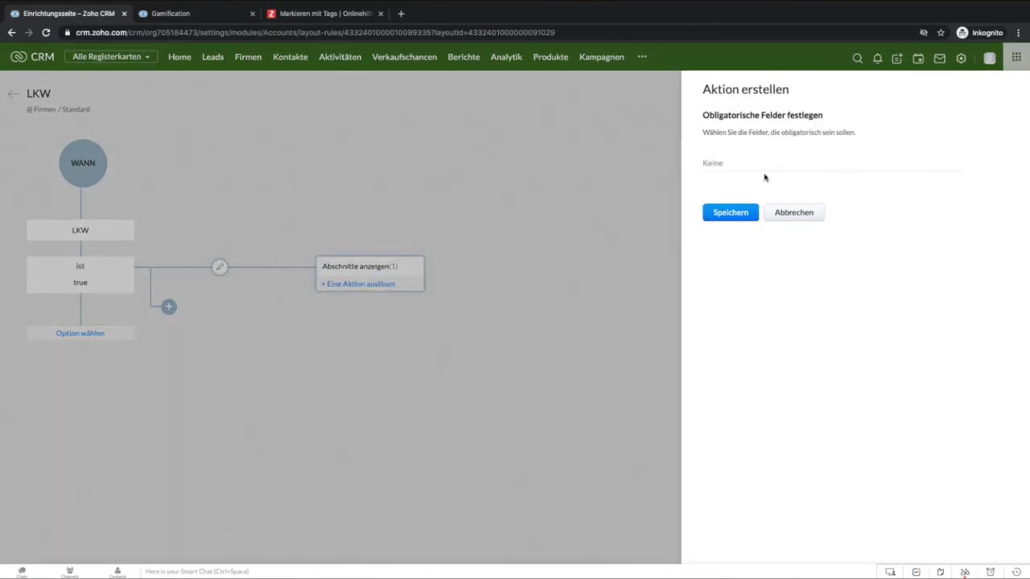
{"action": "left_click", "coordinate": [749, 163]}
{"action": "scroll", "coordinate": [760, 215], "scroll_direction": "down", "scroll_amount": 5}
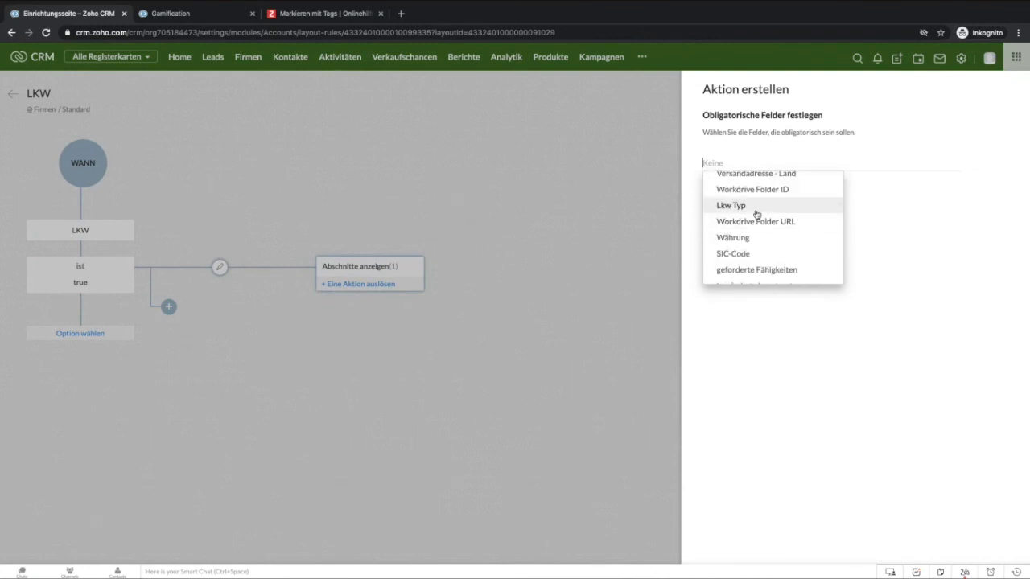
{"action": "left_click", "coordinate": [740, 206]}
{"action": "left_click", "coordinate": [564, 253]}
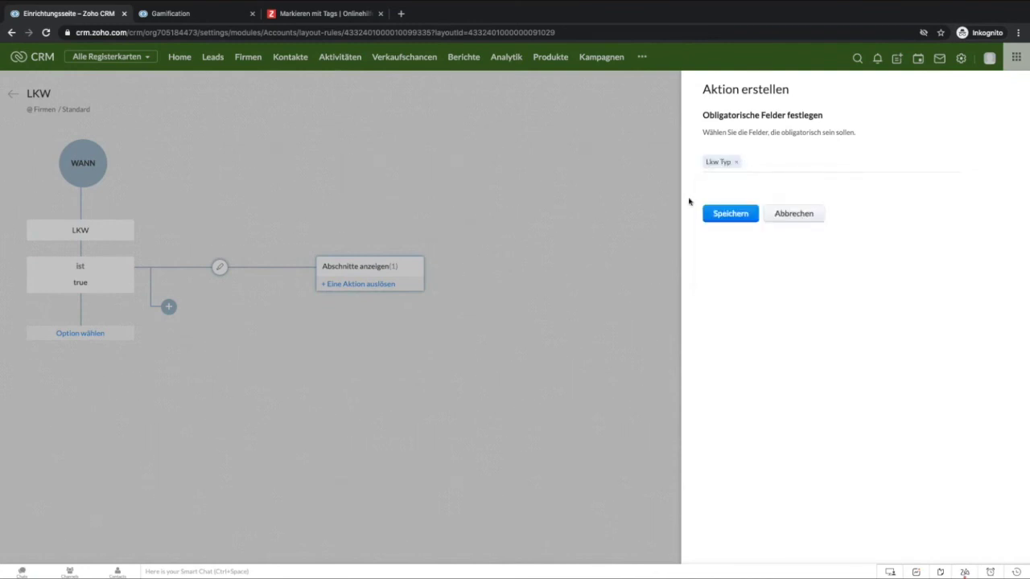
{"action": "left_click", "coordinate": [729, 214]}
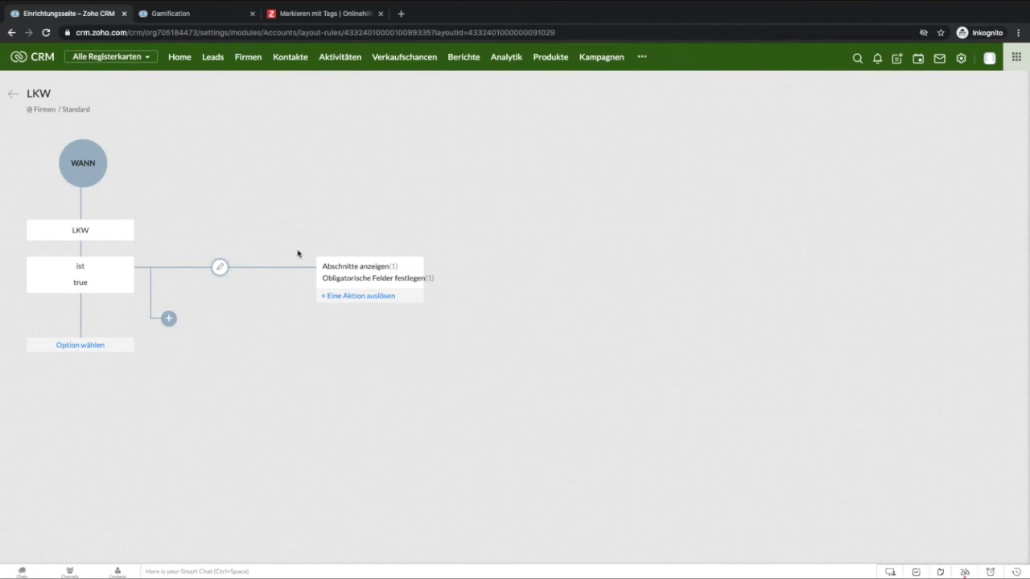
Test the rule by ticking LKW in the edit form of Lehman Brothers XYZ, examine the vehicle sections, and discard the edit.
{"action": "left_click", "coordinate": [240, 62]}
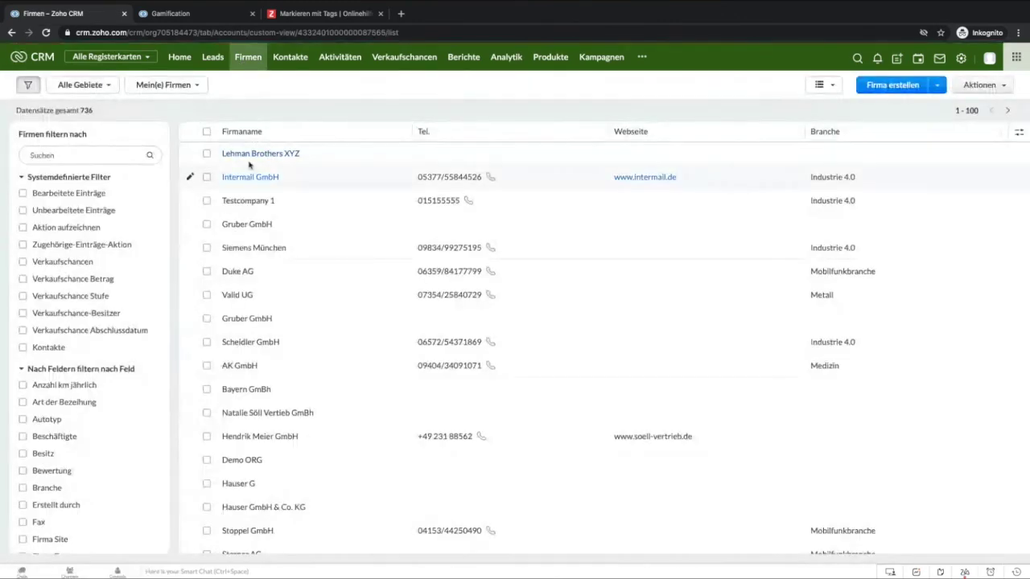
{"action": "left_click", "coordinate": [344, 184]}
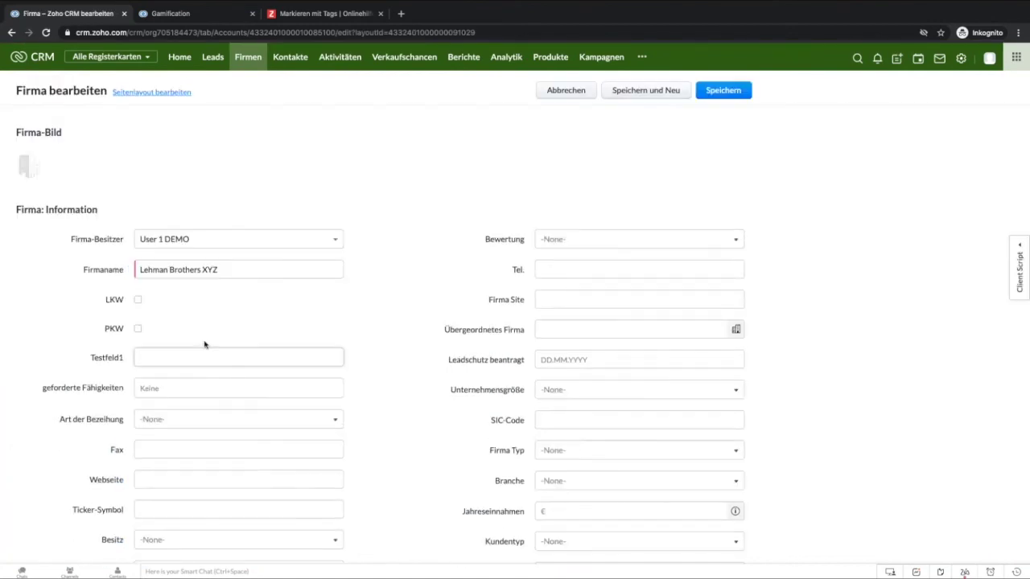
{"action": "left_click", "coordinate": [137, 299]}
{"action": "scroll", "coordinate": [324, 352], "scroll_direction": "down", "scroll_amount": 6}
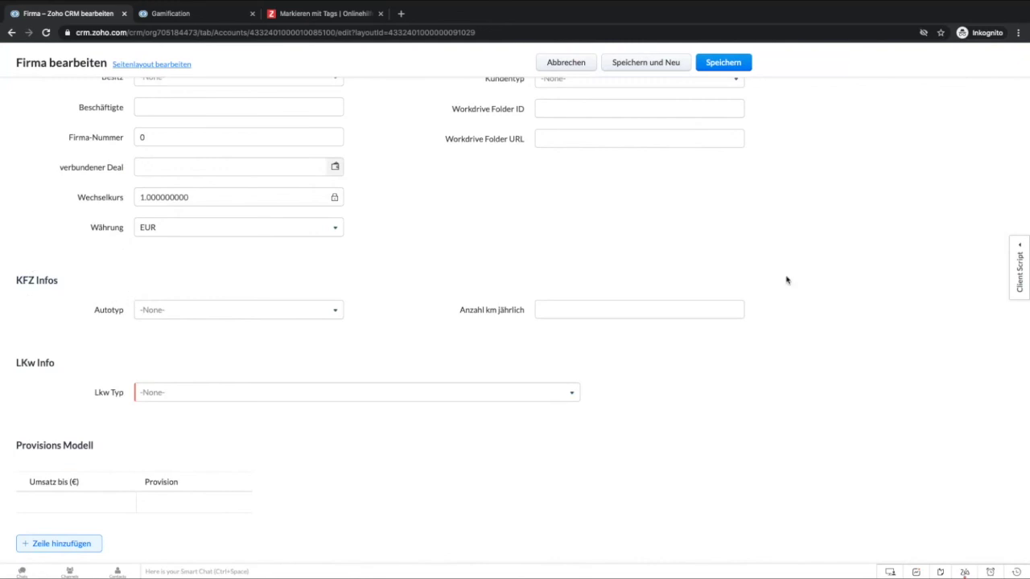
{"action": "left_click", "coordinate": [577, 70]}
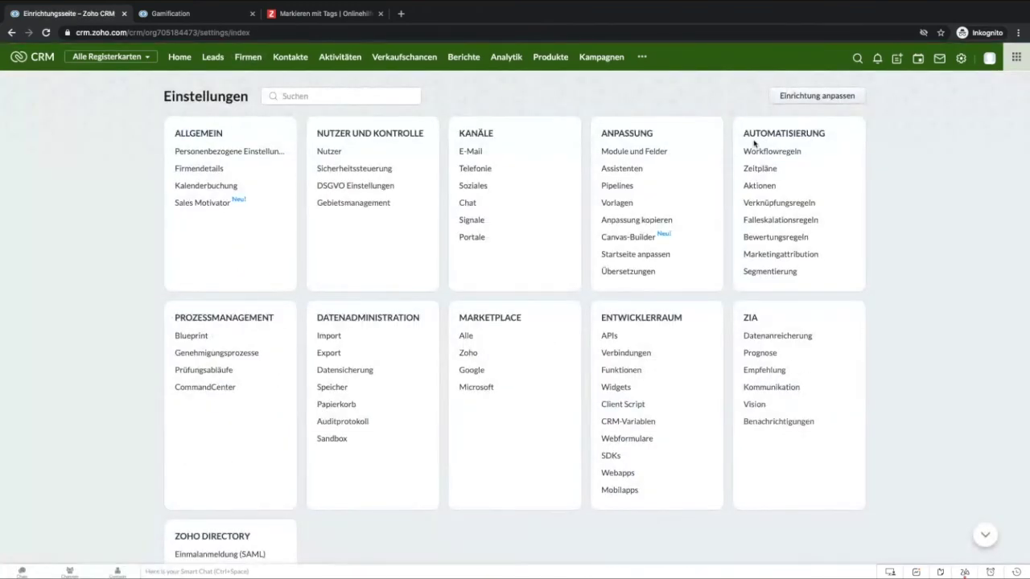
Return to the Firmen module's layout rules in the settings and reopen the LKW rule.
{"action": "left_click", "coordinate": [638, 153]}
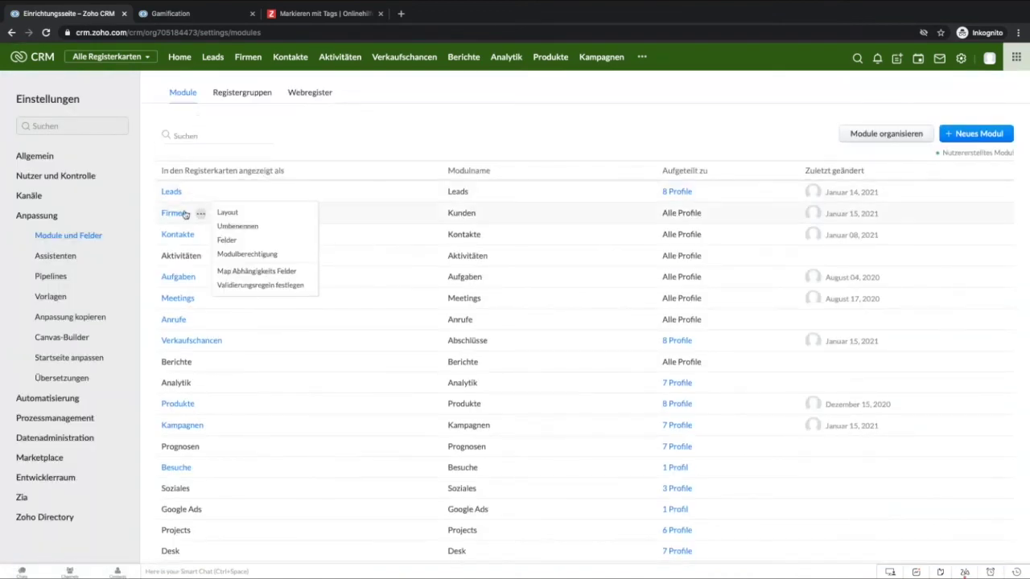
{"action": "left_click", "coordinate": [184, 215]}
{"action": "left_click", "coordinate": [220, 135]}
{"action": "mouse_move", "coordinate": [183, 247]}
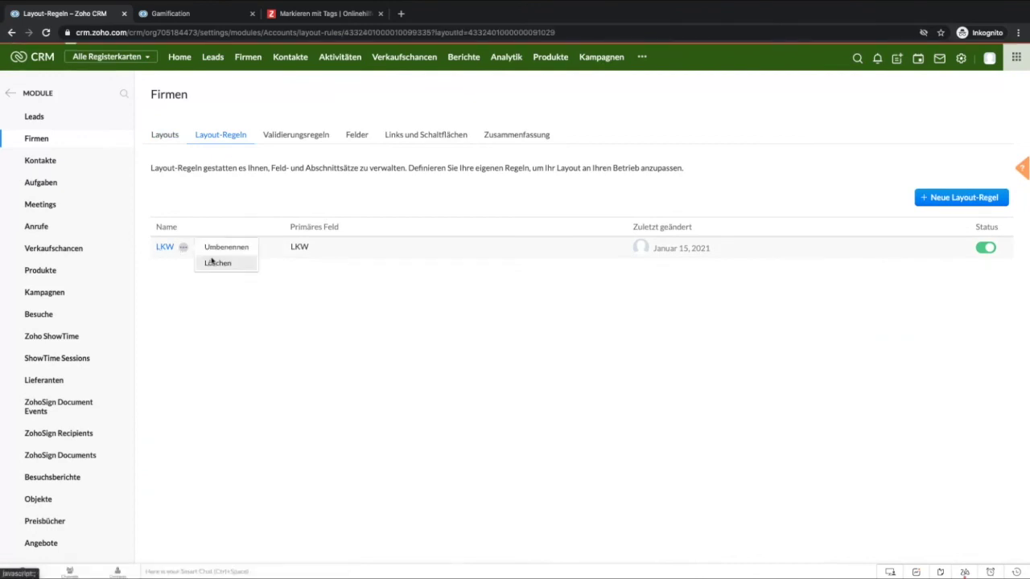
{"action": "left_click", "coordinate": [211, 261]}
{"action": "left_click", "coordinate": [377, 295]}
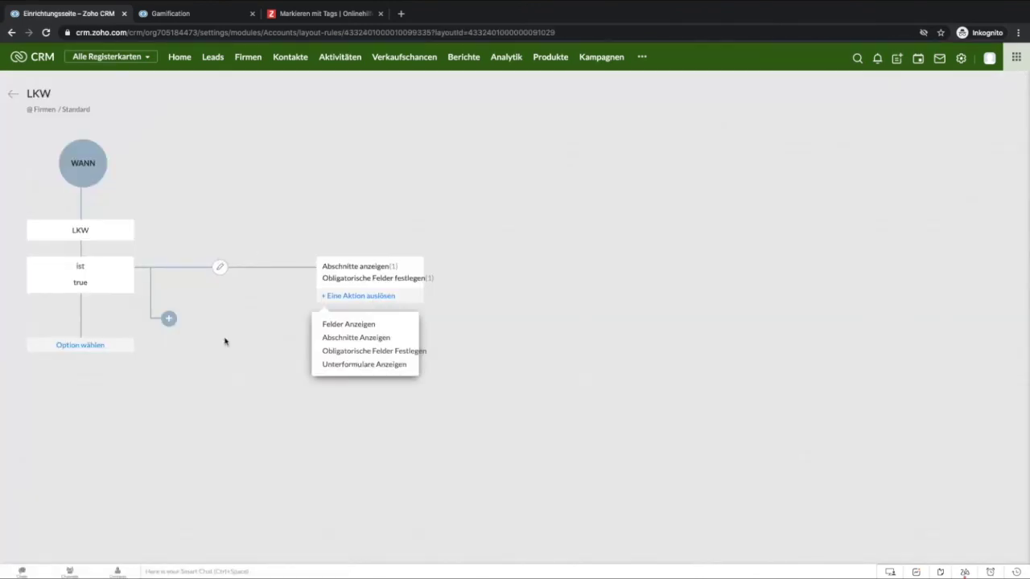
{"action": "left_click", "coordinate": [169, 318]}
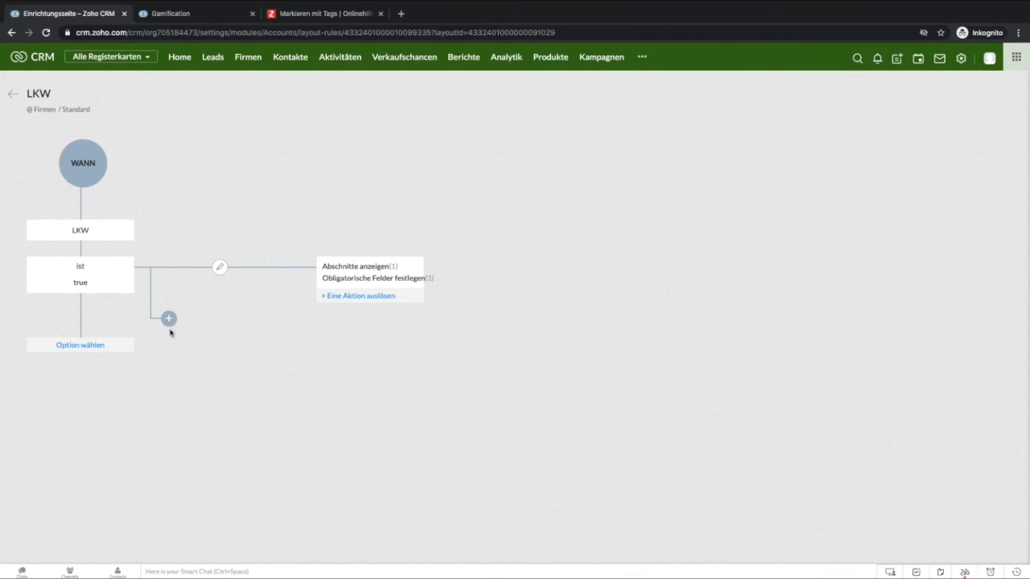
Add a further condition under the LKW is true branch of the rule and save it.
{"action": "left_click", "coordinate": [168, 319]}
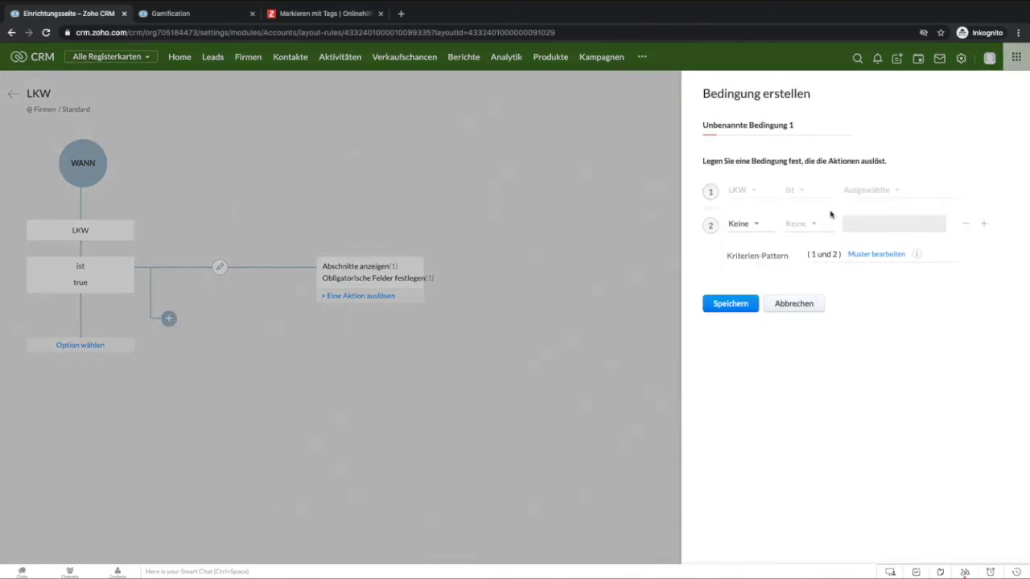
{"action": "left_click", "coordinate": [751, 229]}
{"action": "left_click", "coordinate": [744, 308]}
{"action": "left_click", "coordinate": [730, 306]}
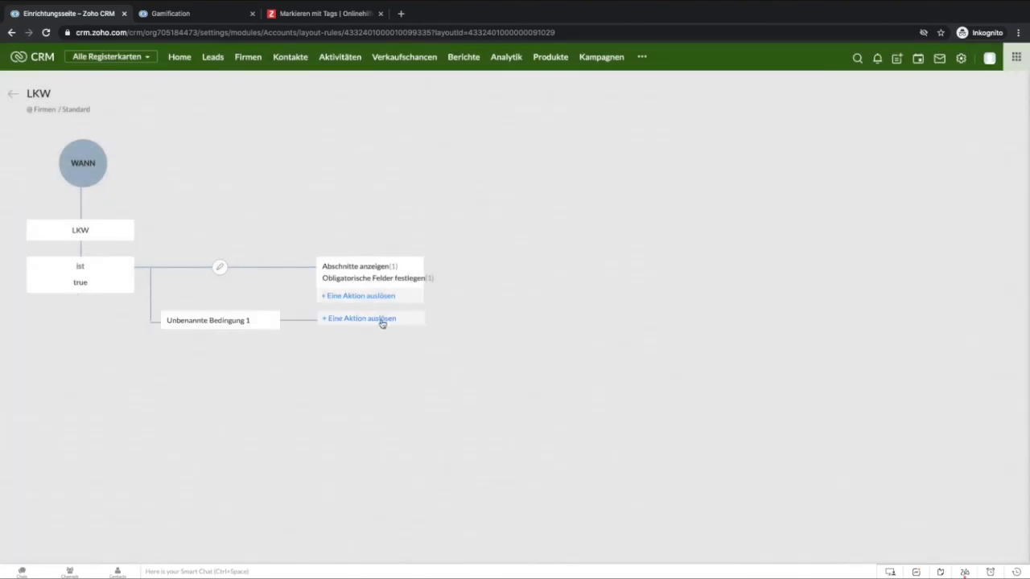
Add an action to the unnamed condition of the LKW rule that shows the KFZ Infos section, and save it.
{"action": "left_click", "coordinate": [382, 321]}
{"action": "left_click", "coordinate": [338, 355]}
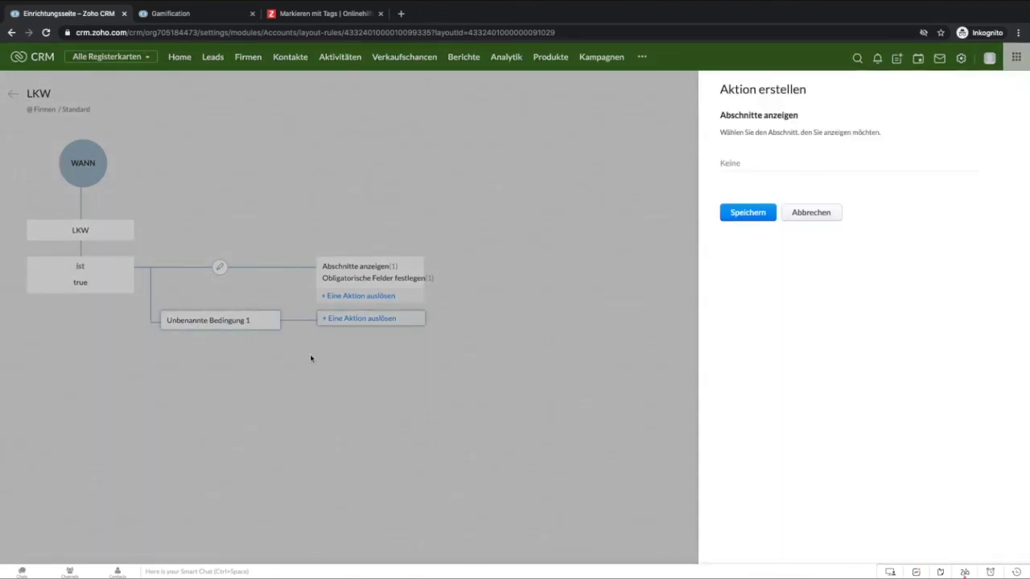
{"action": "left_click", "coordinate": [784, 160]}
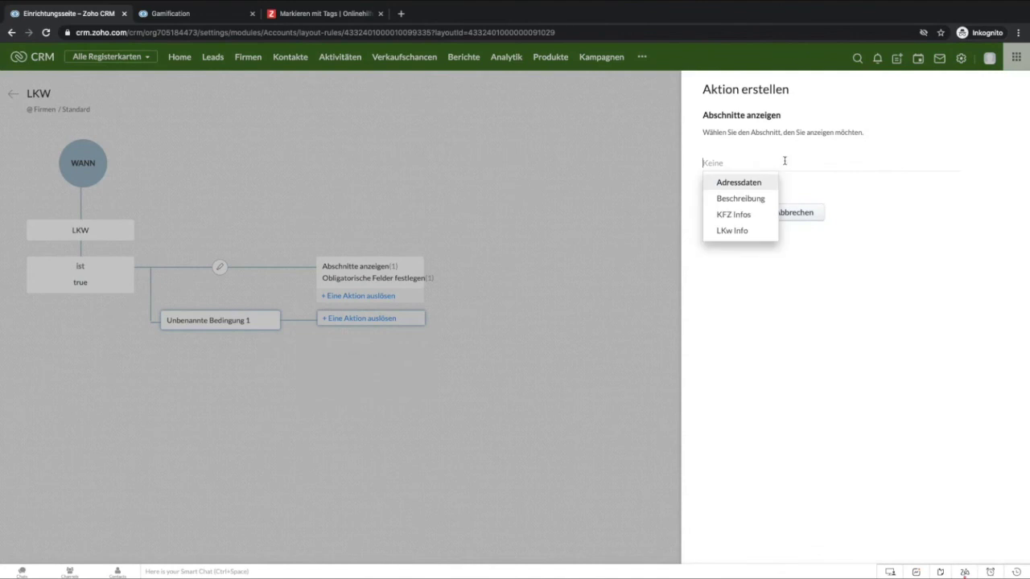
{"action": "left_click", "coordinate": [747, 215]}
{"action": "left_click", "coordinate": [729, 213]}
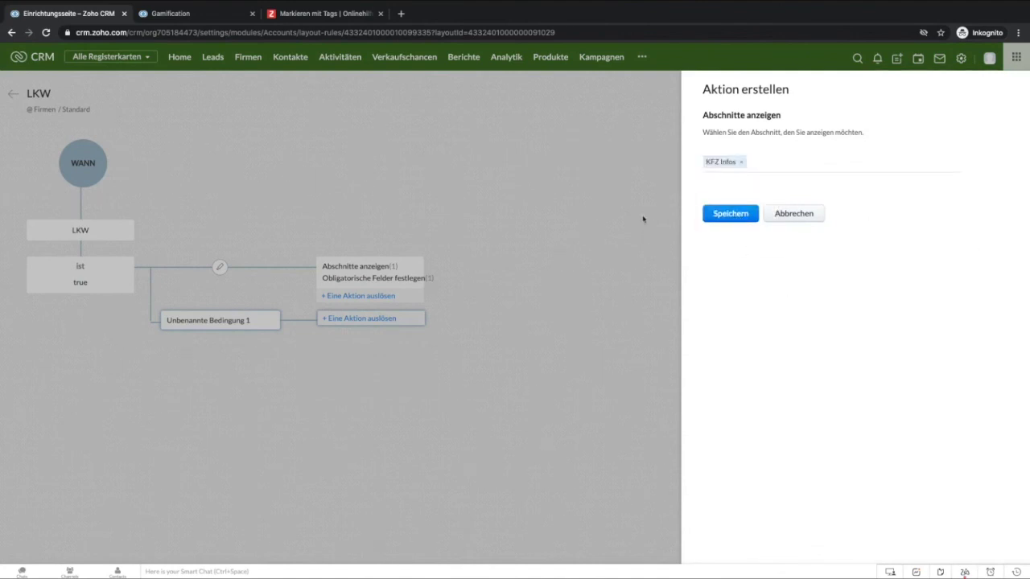
Add a second action to the unnamed condition that makes the Autotyp and Anzahl km jährlich fields mandatory, and save it.
{"action": "left_click", "coordinate": [367, 345]}
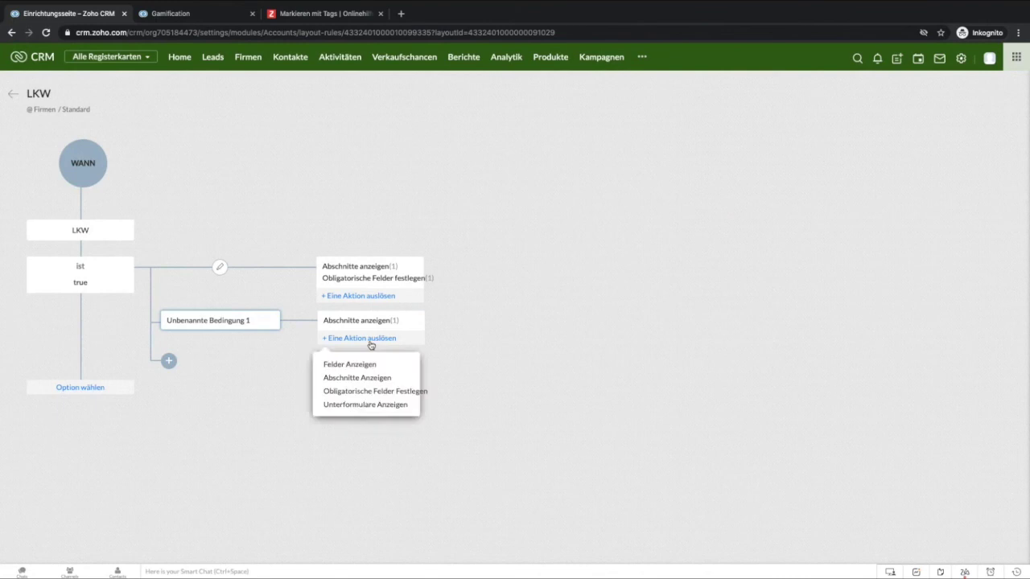
{"action": "left_click", "coordinate": [375, 392]}
{"action": "left_click", "coordinate": [749, 165]}
{"action": "scroll", "coordinate": [763, 225], "scroll_direction": "down", "scroll_amount": 3}
{"action": "scroll", "coordinate": [756, 227], "scroll_direction": "down", "scroll_amount": 10}
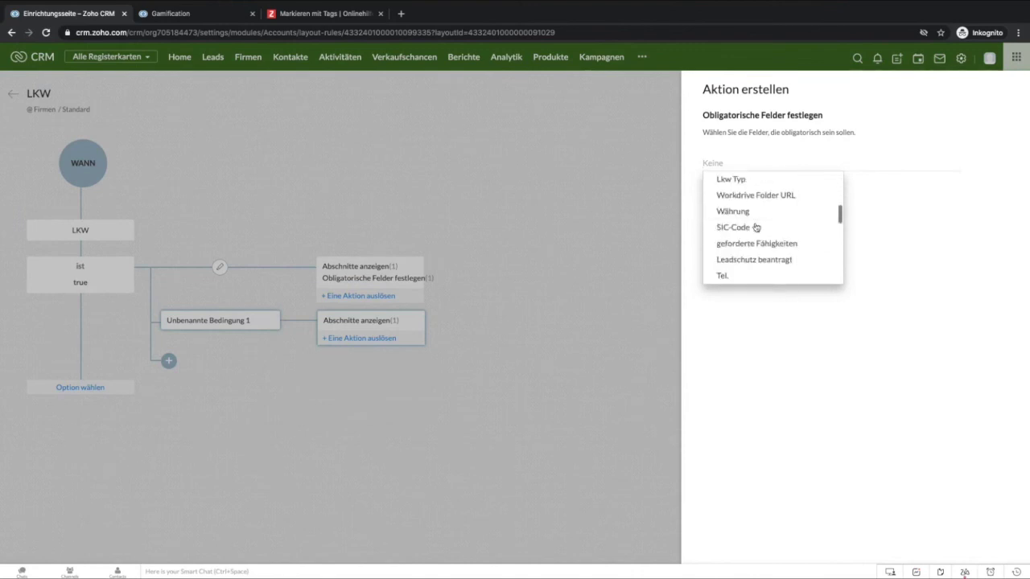
{"action": "scroll", "coordinate": [756, 227], "scroll_direction": "down", "scroll_amount": 3}
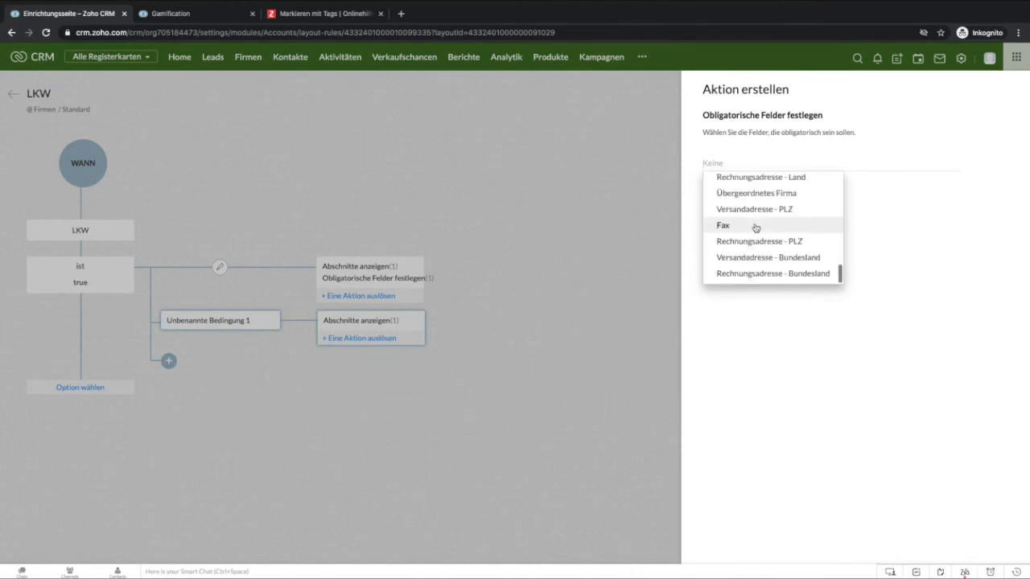
{"action": "scroll", "coordinate": [756, 228], "scroll_direction": "up", "scroll_amount": 4}
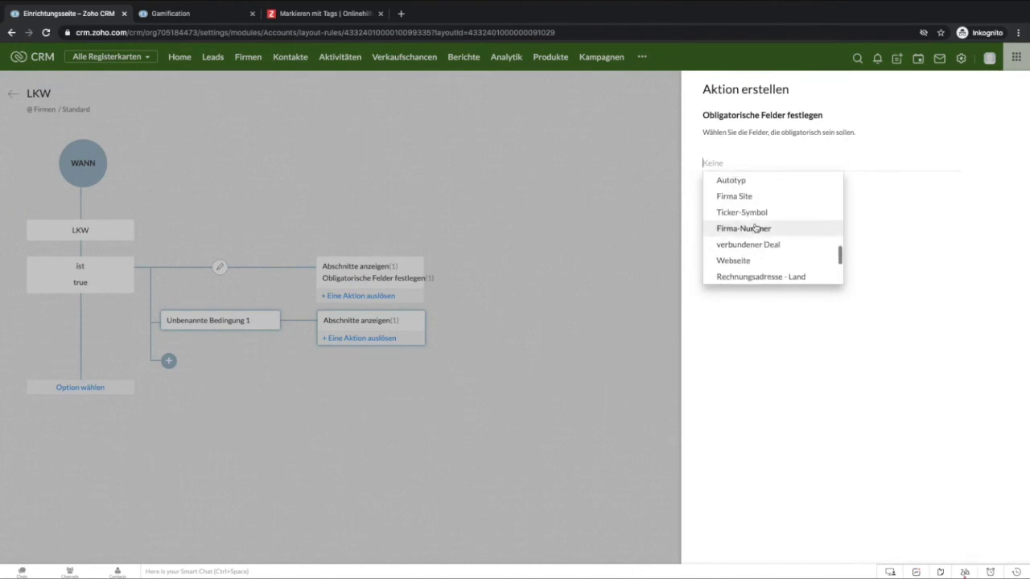
{"action": "left_click", "coordinate": [748, 181]}
{"action": "type", "text": "an"}
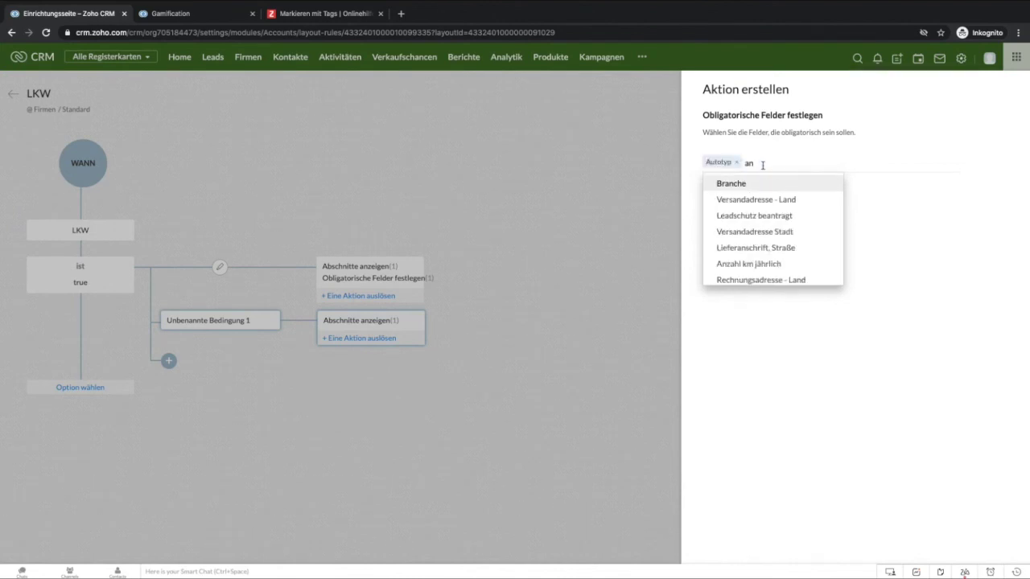
{"action": "left_click", "coordinate": [756, 264]}
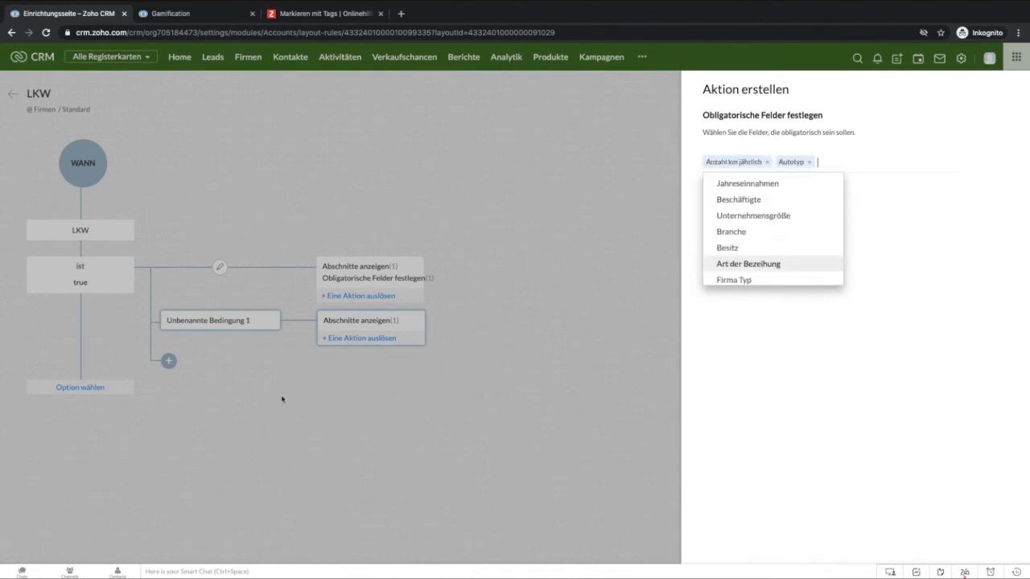
{"action": "left_click", "coordinate": [299, 414]}
{"action": "left_click", "coordinate": [703, 215]}
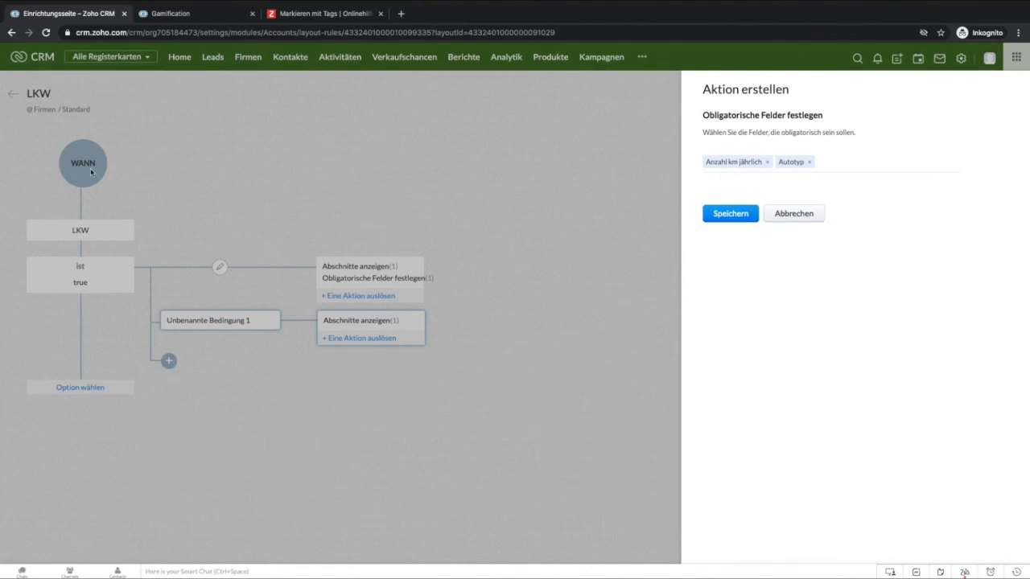
Edit Lehman Brothers XYZ in the Firmen module, tick LKW, and examine the LKw Info section and the Lkw Typ options.
{"action": "left_click", "coordinate": [248, 58]}
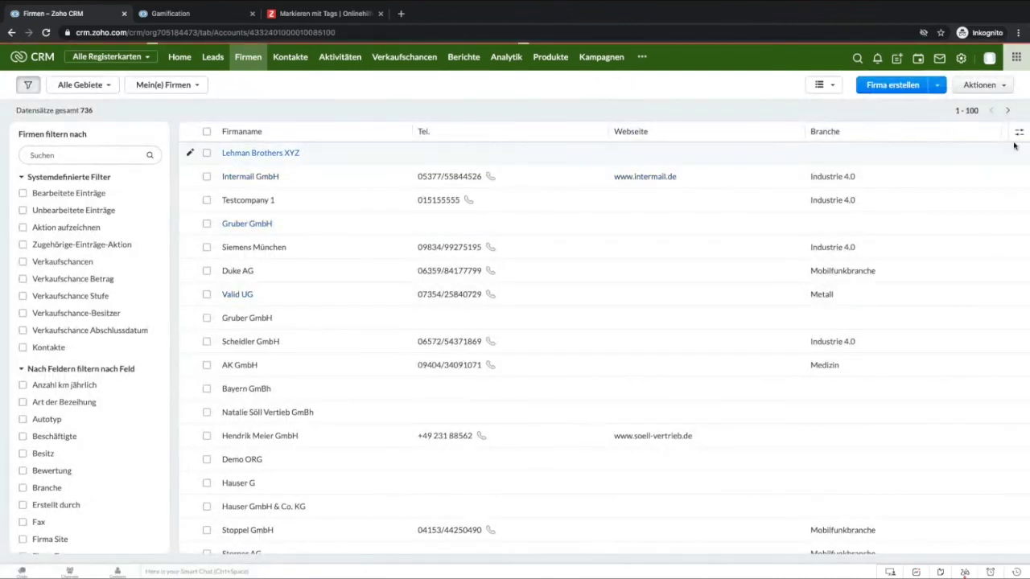
{"action": "left_click", "coordinate": [1012, 145]}
{"action": "left_click", "coordinate": [805, 96]}
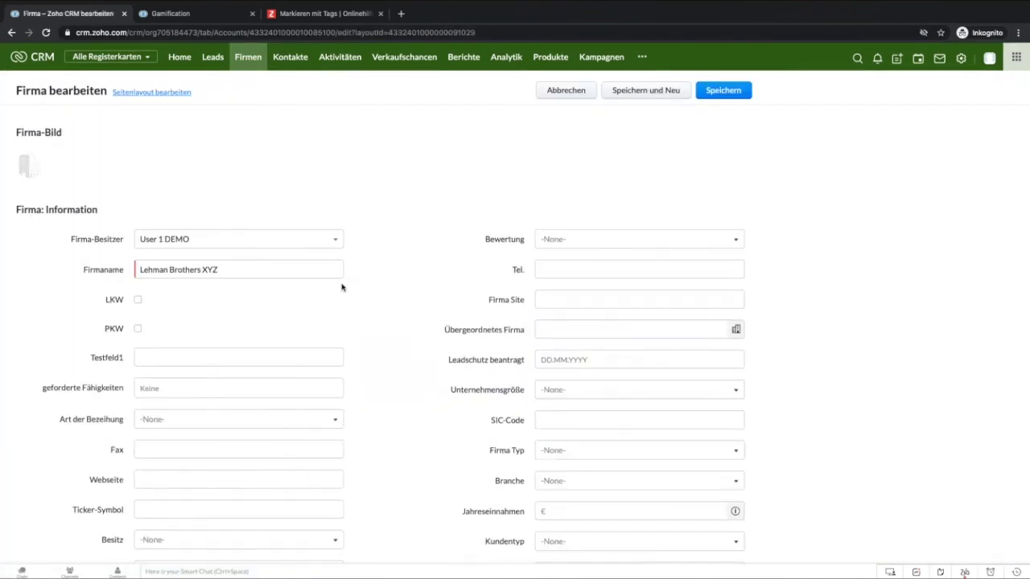
{"action": "left_click", "coordinate": [138, 299]}
{"action": "scroll", "coordinate": [247, 320], "scroll_direction": "down", "scroll_amount": 10}
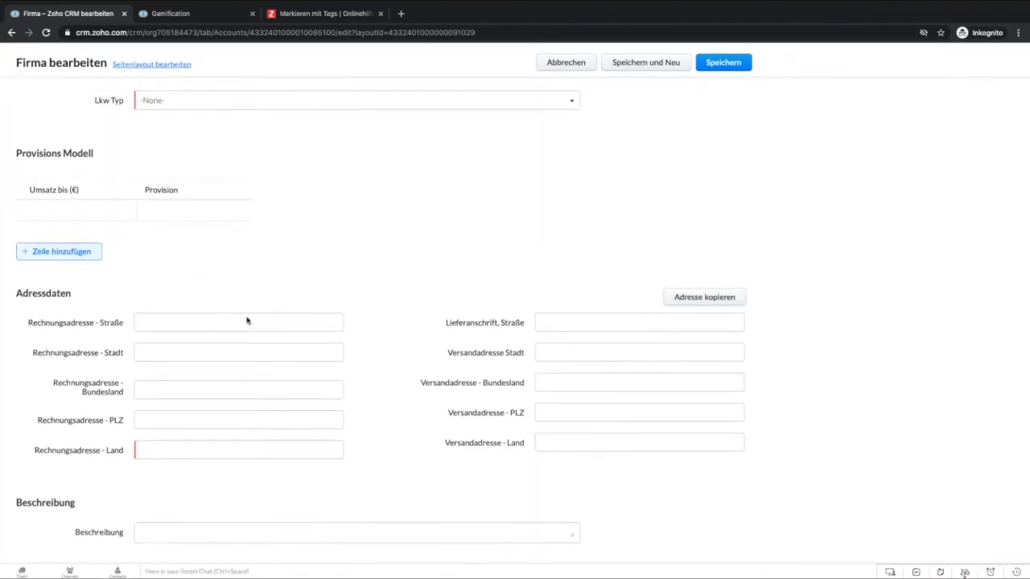
{"action": "scroll", "coordinate": [247, 320], "scroll_direction": "up", "scroll_amount": 2}
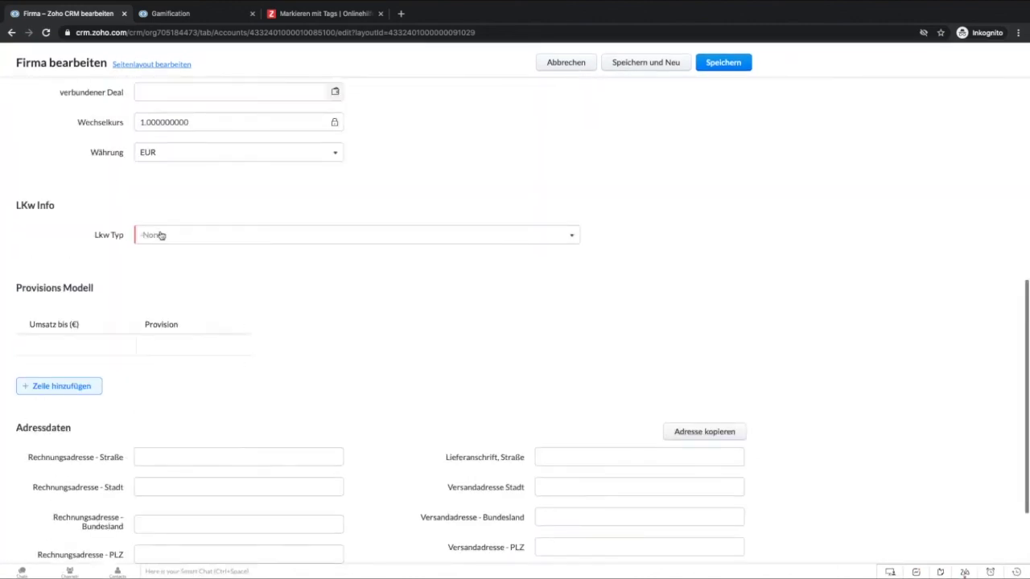
{"action": "left_click", "coordinate": [241, 234]}
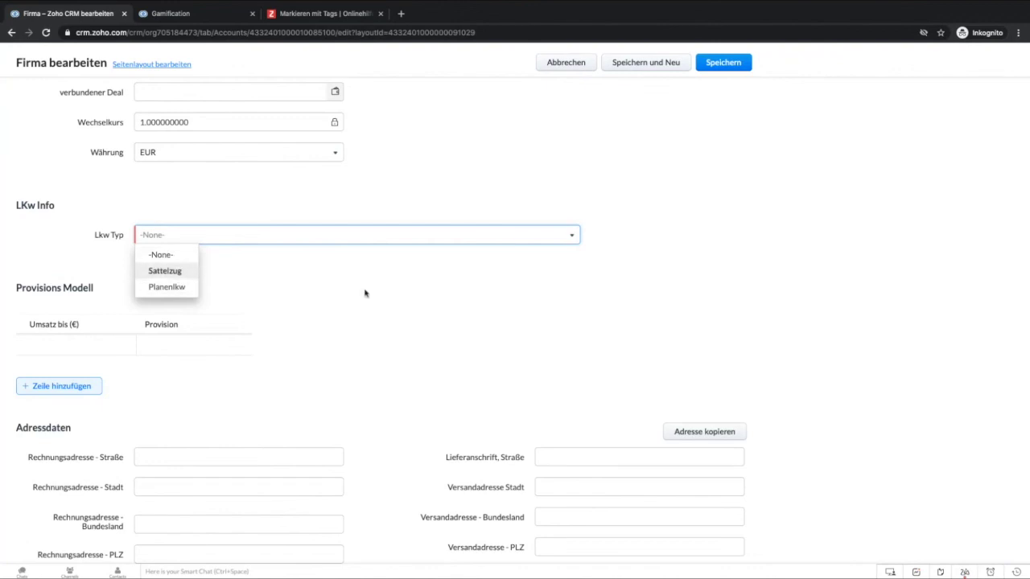
Also tick PKW in the edit form and examine the KFZ Infos section and the Autotyp options.
{"action": "scroll", "coordinate": [363, 292], "scroll_direction": "up", "scroll_amount": 6}
{"action": "left_click", "coordinate": [137, 226]}
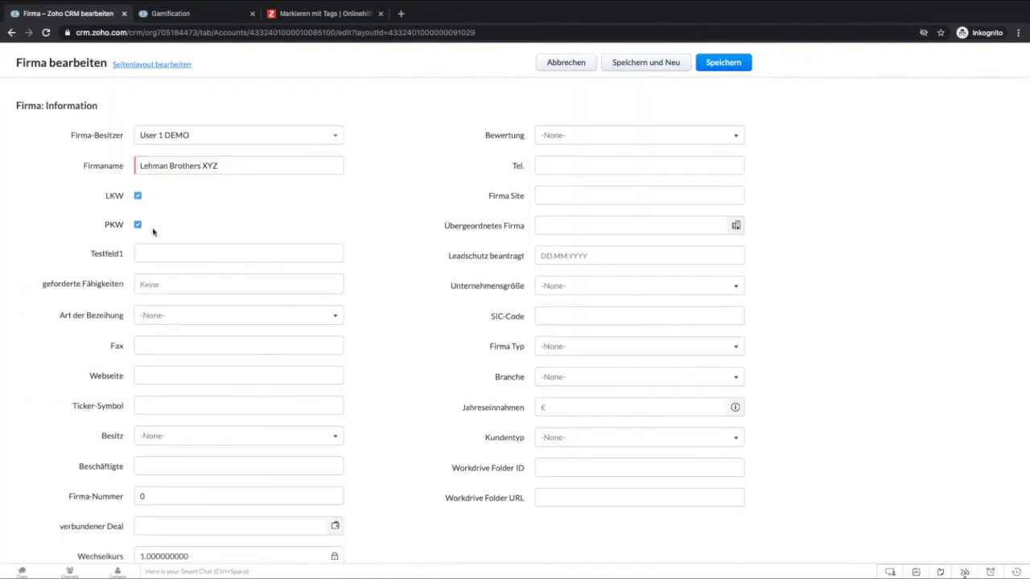
{"action": "scroll", "coordinate": [215, 242], "scroll_direction": "down", "scroll_amount": 5}
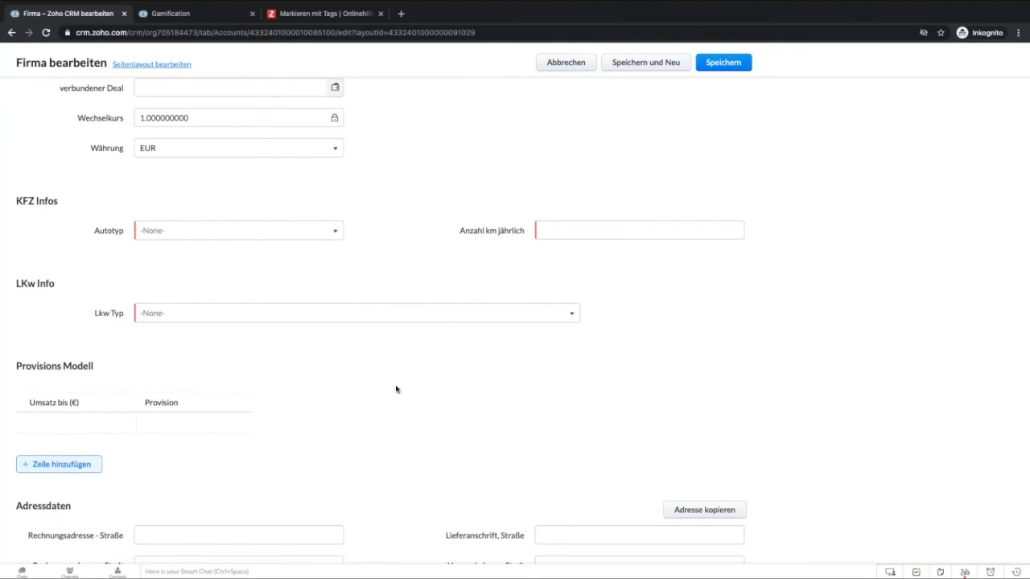
{"action": "left_click", "coordinate": [193, 235]}
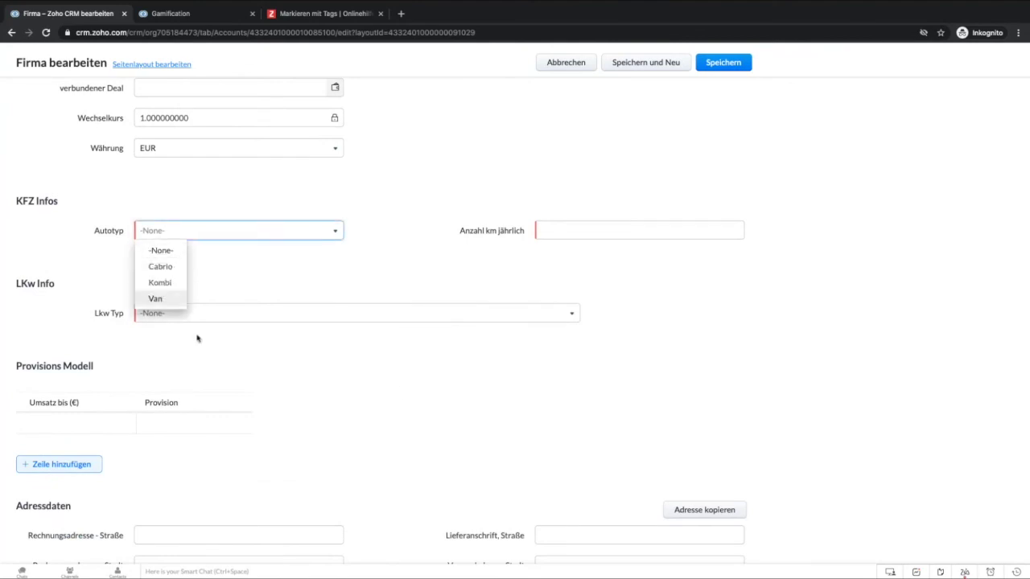
{"action": "scroll", "coordinate": [327, 284], "scroll_direction": "up", "scroll_amount": 5}
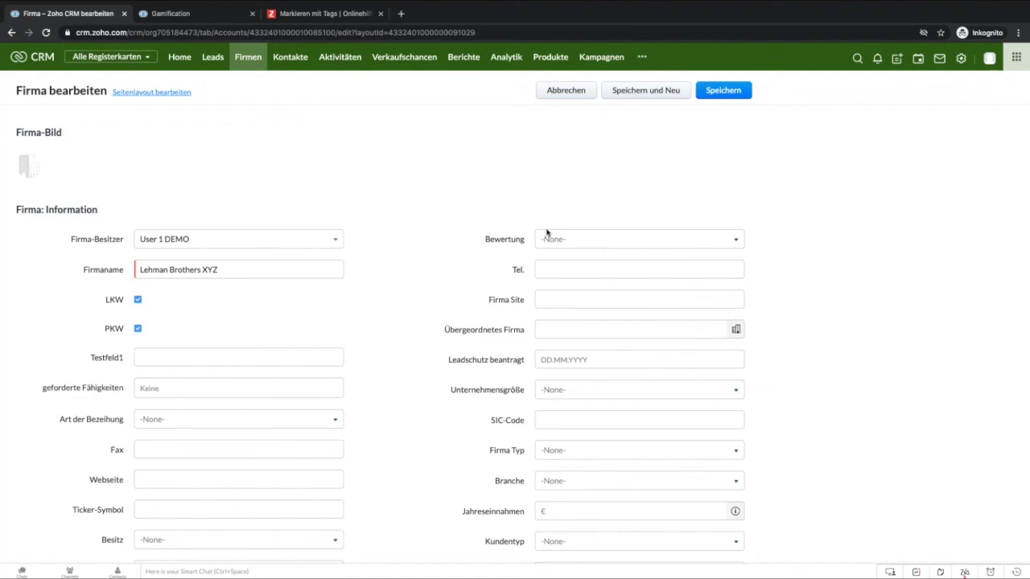
Look through the options of the Art der Bezeihung field and leave the field unset.
{"action": "left_click", "coordinate": [199, 418]}
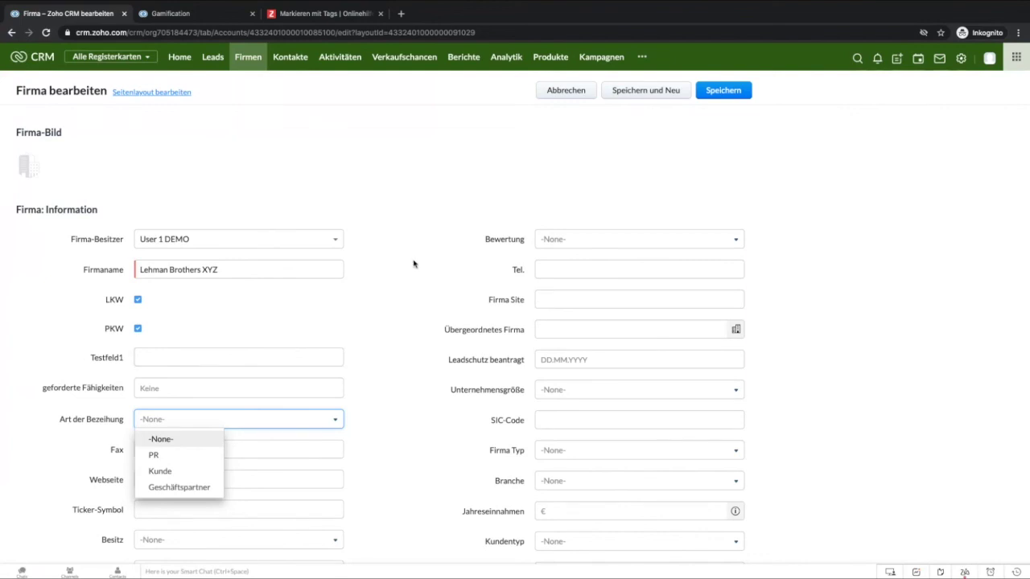
{"action": "left_click", "coordinate": [338, 320]}
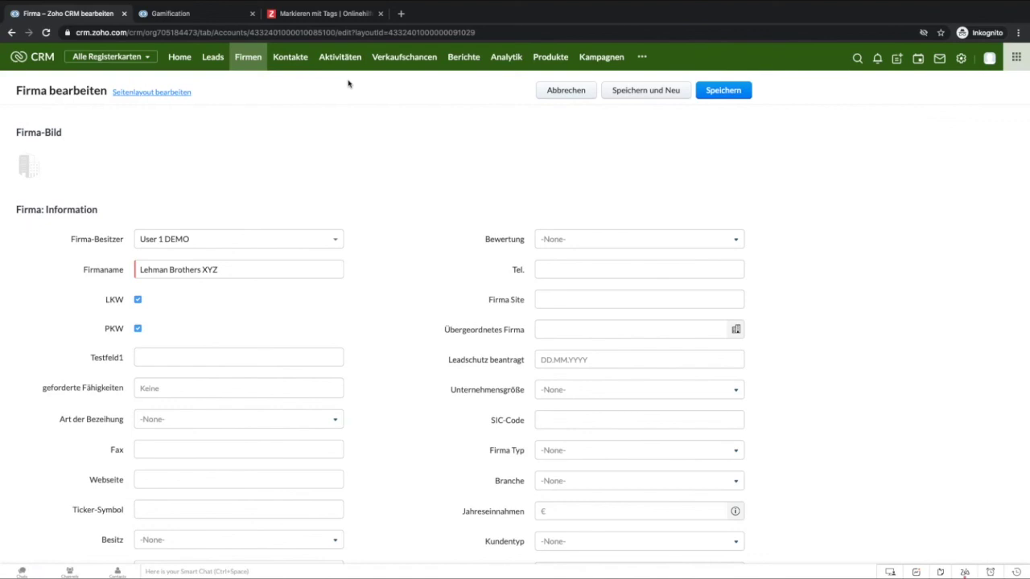
{"action": "mouse_move", "coordinate": [458, 573]}
{"action": "left_click", "coordinate": [496, 555]}
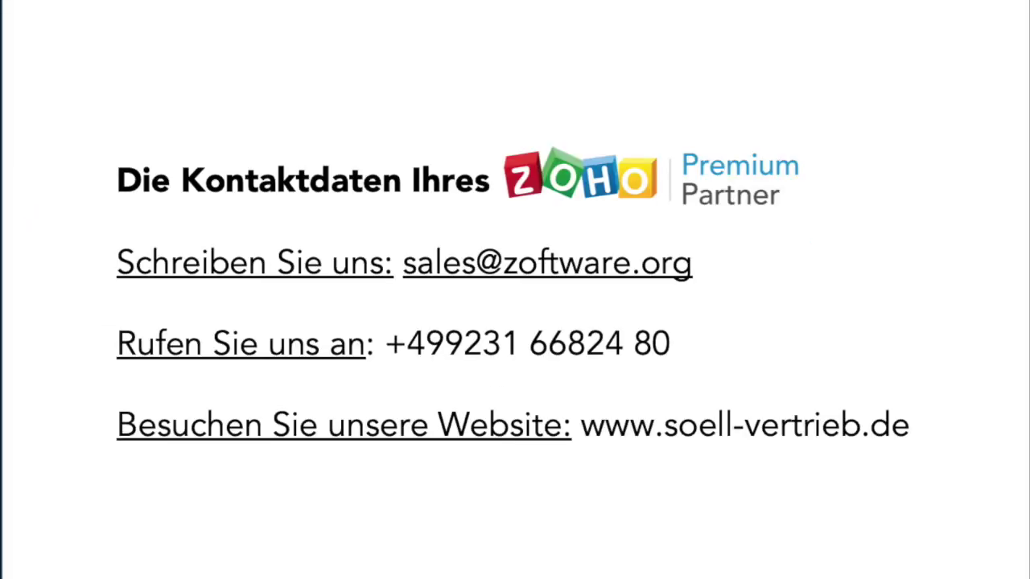